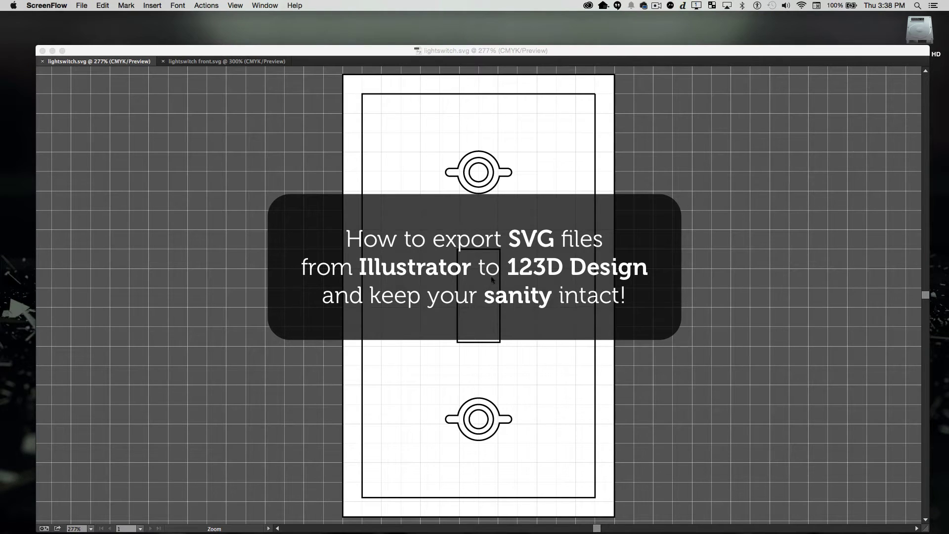
Zoom in and marquee-select the plate's outer rectangle to confirm W 70 mm, H 114 mm
click(637, 190)
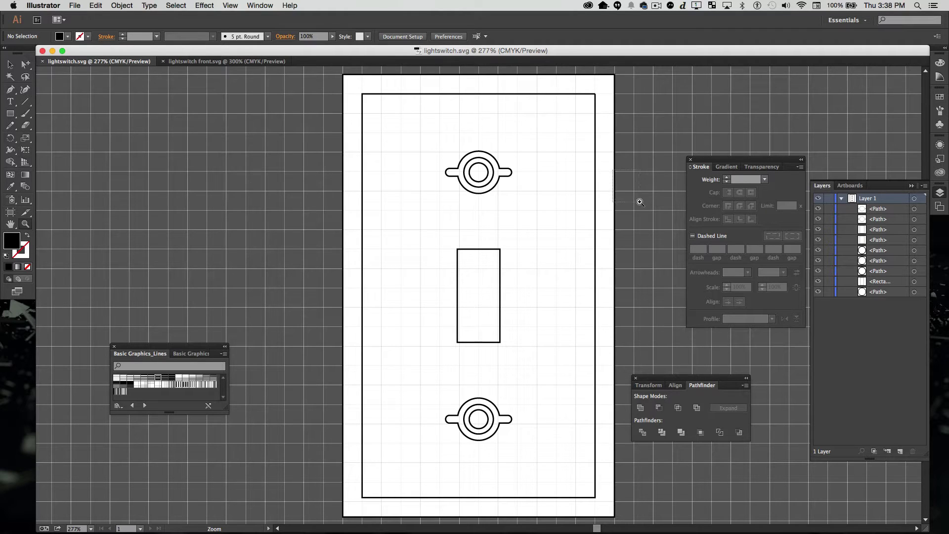
drag(630, 191, 572, 226)
key(ctrl+Right)
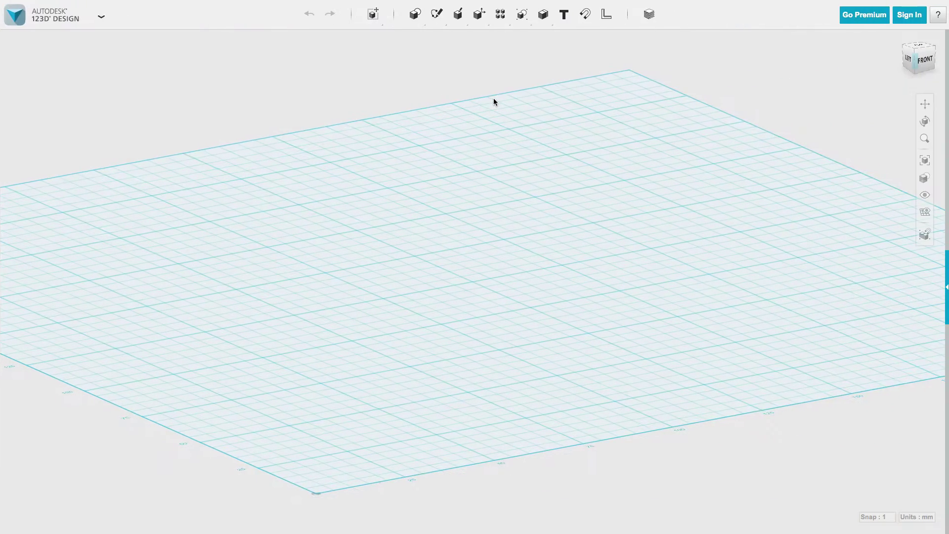
key(ctrl+Left)
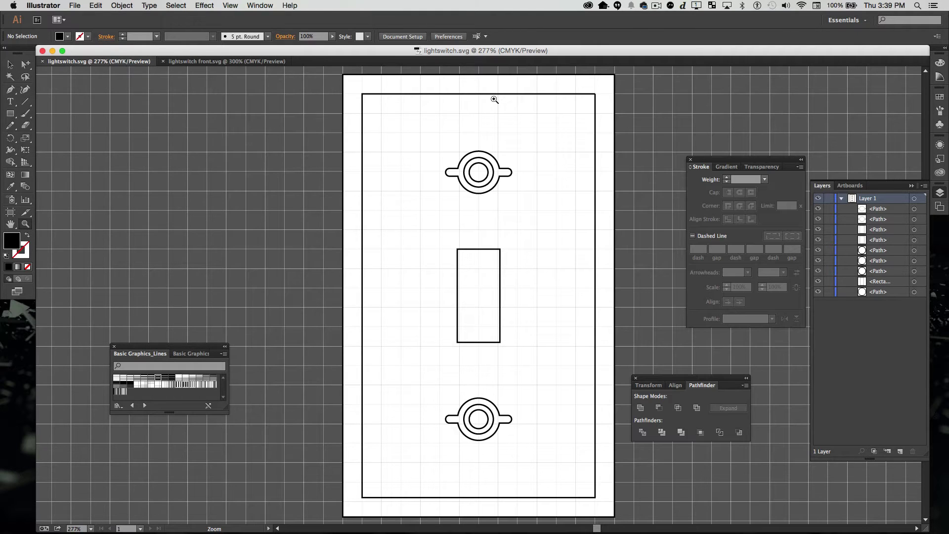
drag(457, 103, 440, 148)
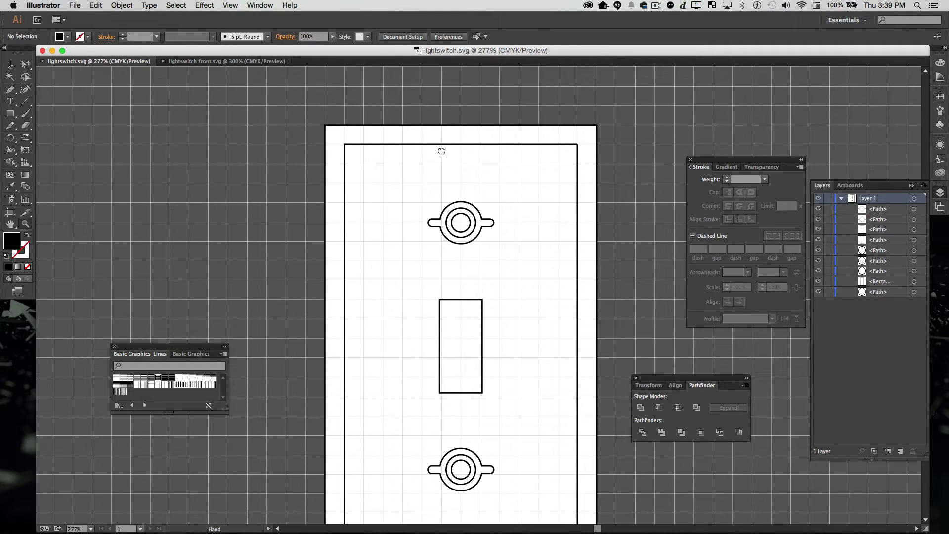
drag(307, 113, 577, 255)
click(12, 67)
drag(157, 143, 181, 167)
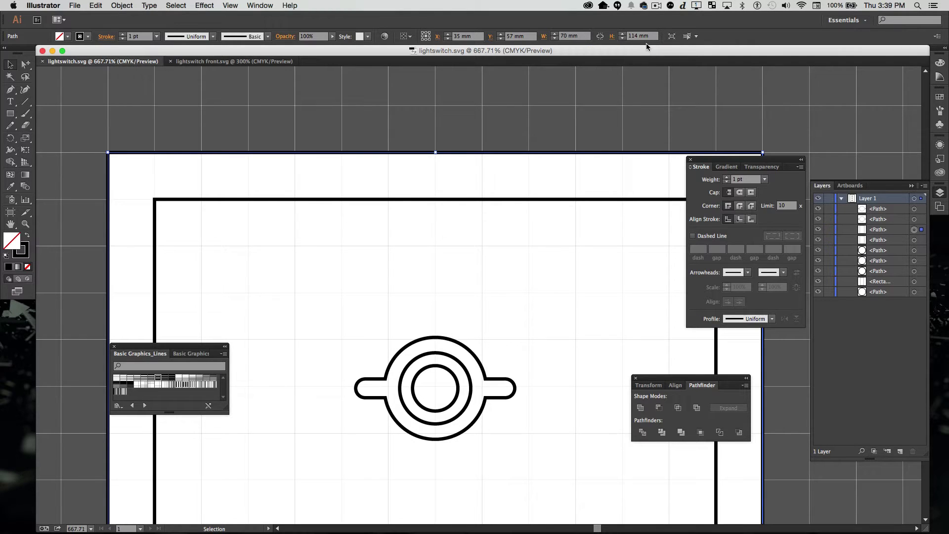
Zoom back out on the plate and return to Illustrator from 123D Design
key(super+minus)
key(super+minus)
key(super+minus)
scroll(574, 127, down, 3)
click(92, 4)
click(84, 4)
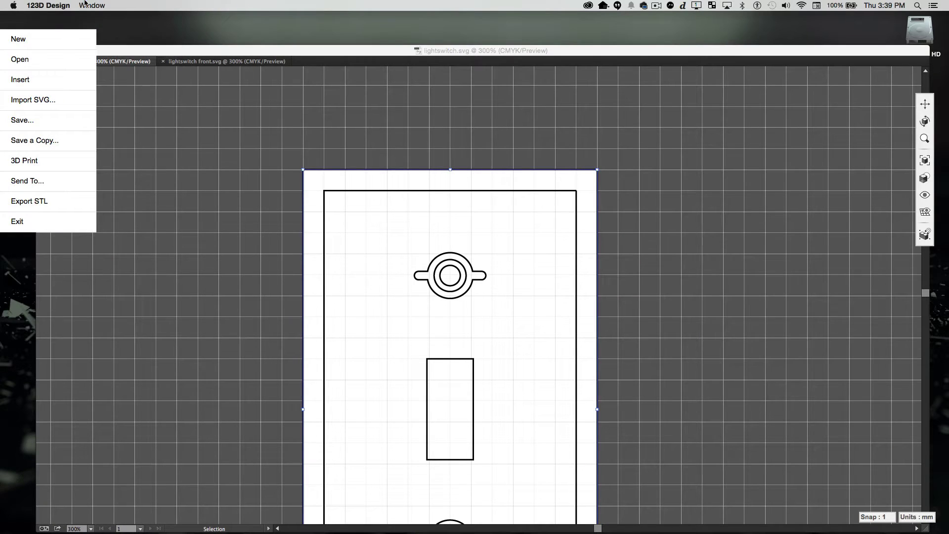
click(163, 87)
Save the artwork as lightswitch.svg on the Desktop with default SVG options, then go to 123D Design
click(75, 5)
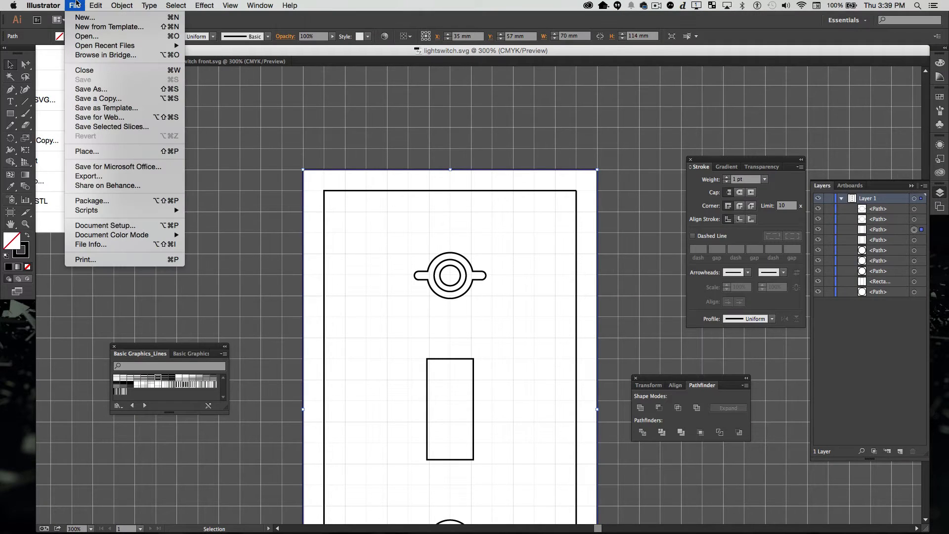
click(118, 94)
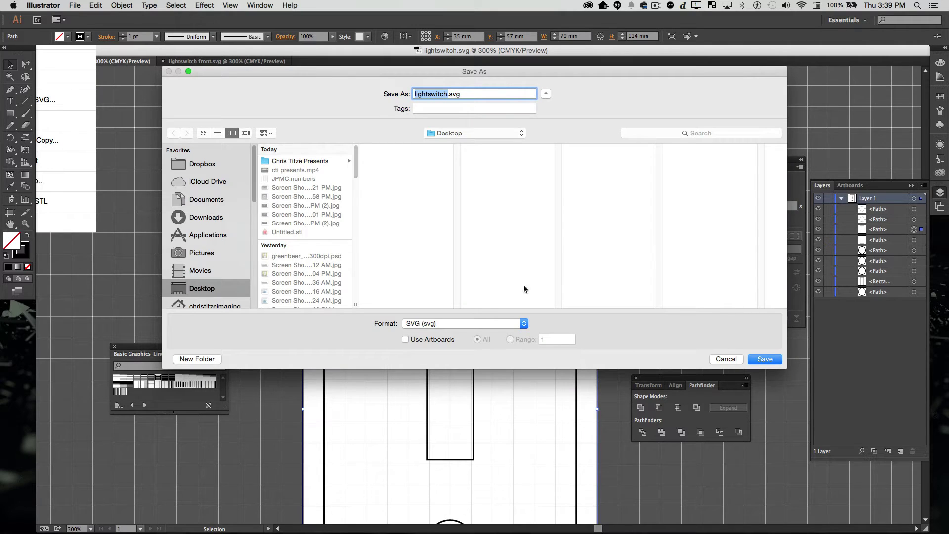
click(764, 361)
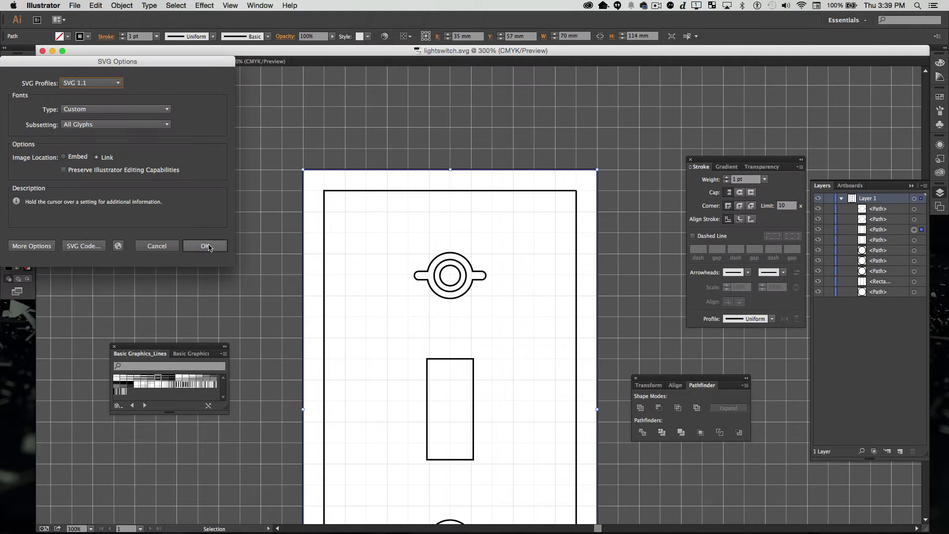
click(214, 248)
key(ctrl+Right)
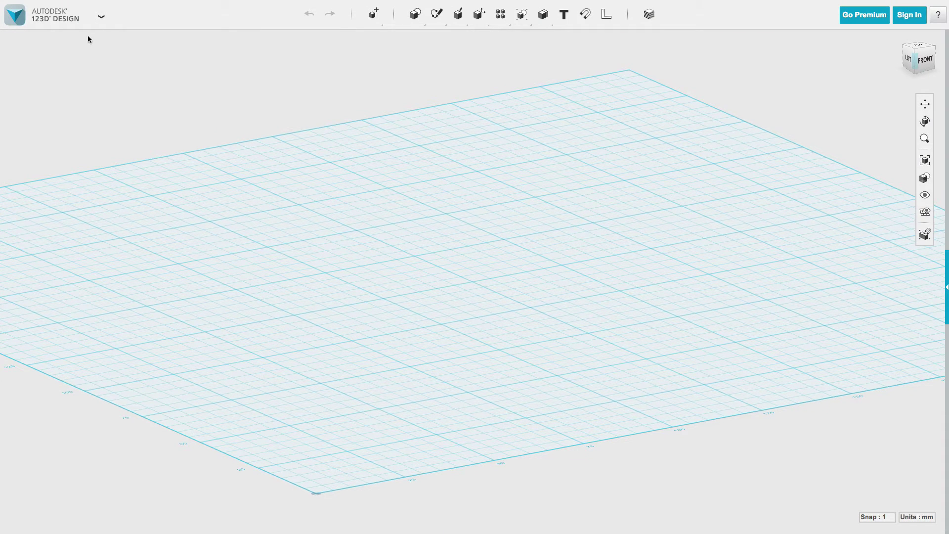
Import lightswitch.svg into 123D Design as a sketch
click(101, 17)
mouse_move(61, 102)
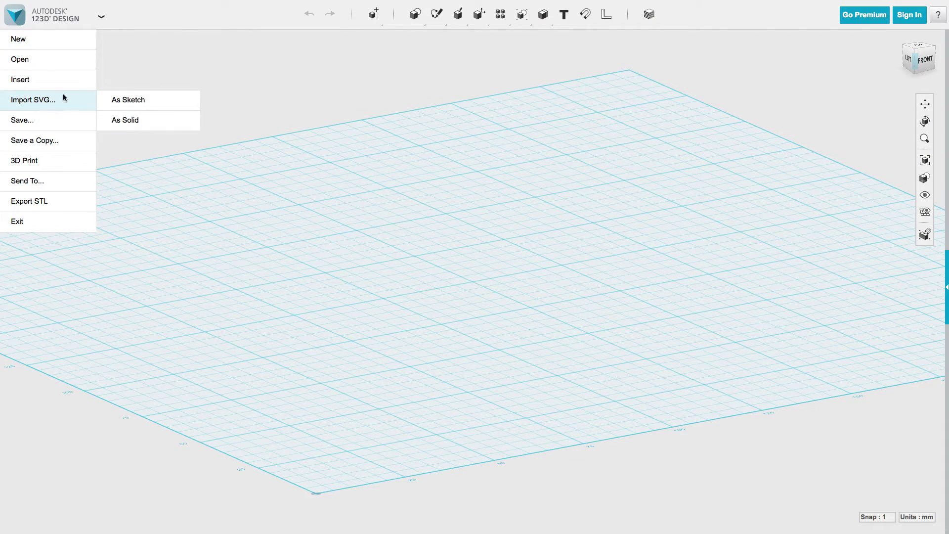
click(137, 100)
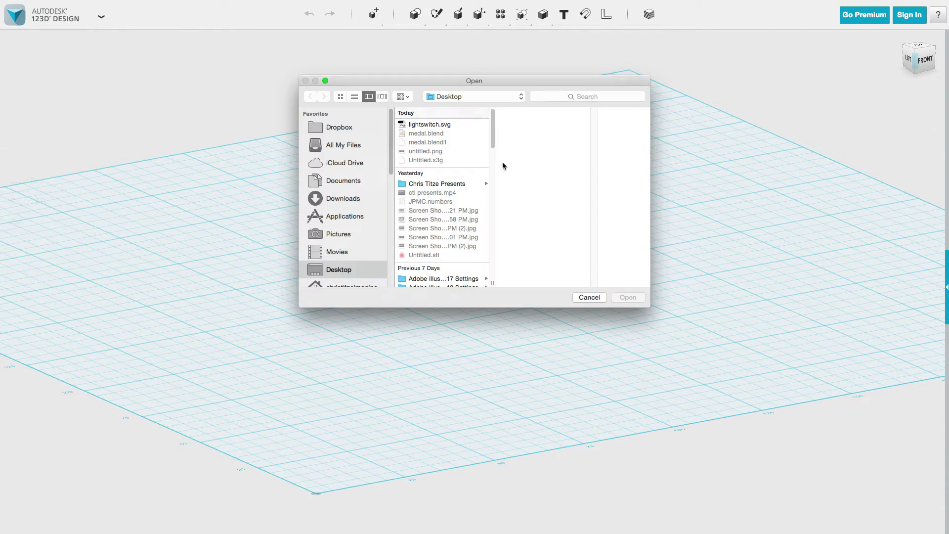
click(476, 125)
click(629, 301)
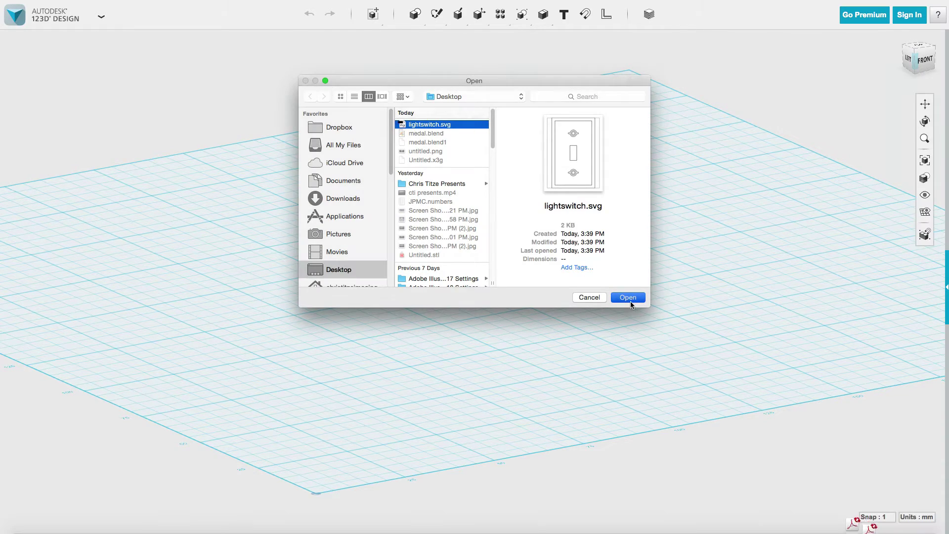
Orbit to a top view and measure corner to corner, reading 198.425 mm instead of 70 mm
mouse_move(748, 153)
middle_down()
mouse_move(709, 191)
mouse_move(528, 216)
middle_up()
right_drag(564, 252, 585, 366)
click(607, 14)
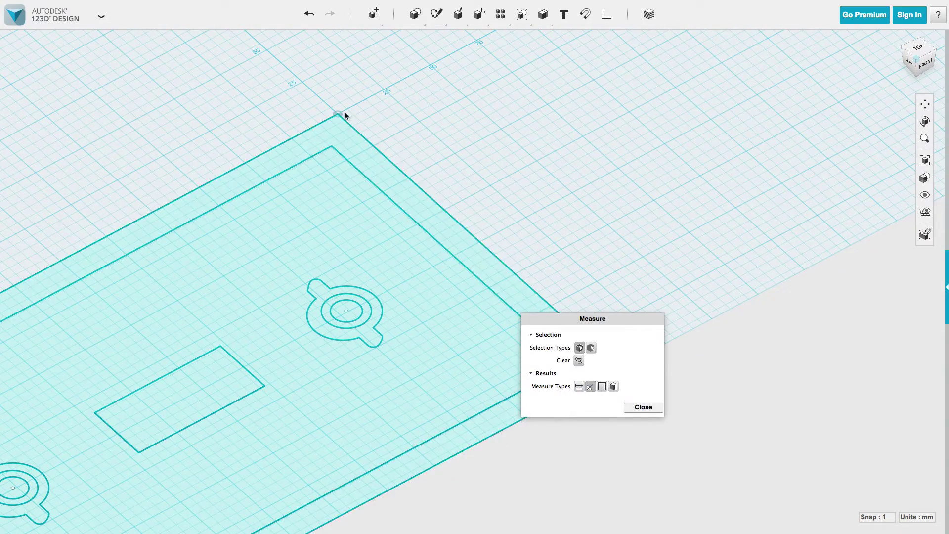
drag(573, 320, 793, 355)
click(619, 368)
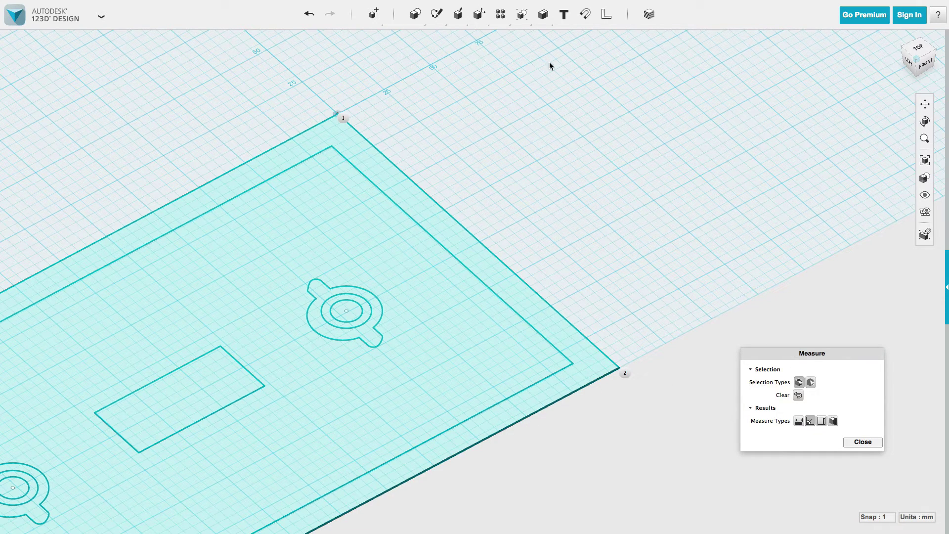
click(799, 421)
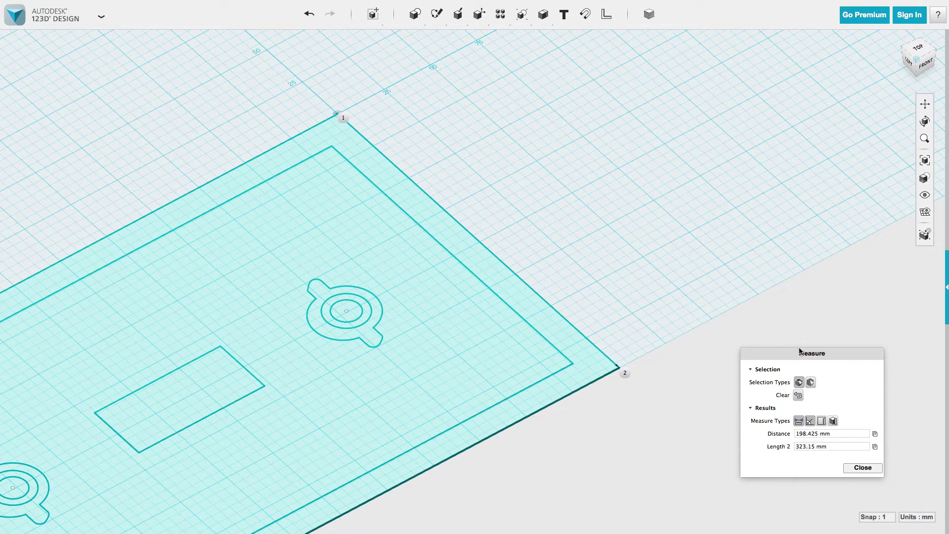
drag(800, 351, 667, 176)
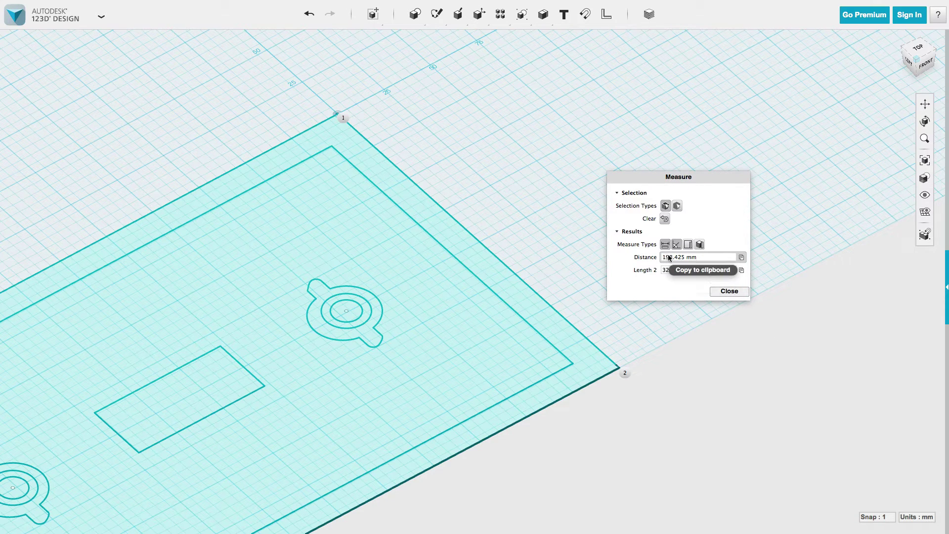
click(618, 366)
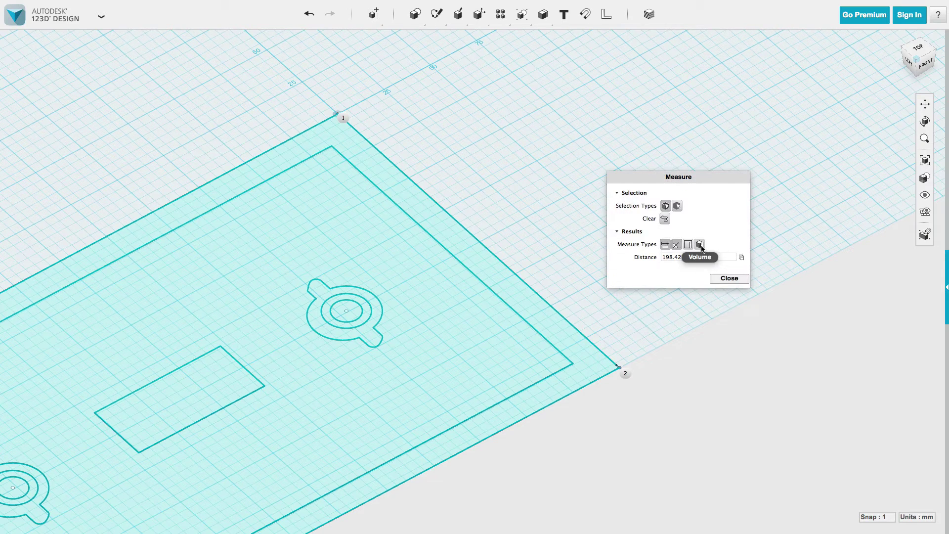
key(ctrl+Left)
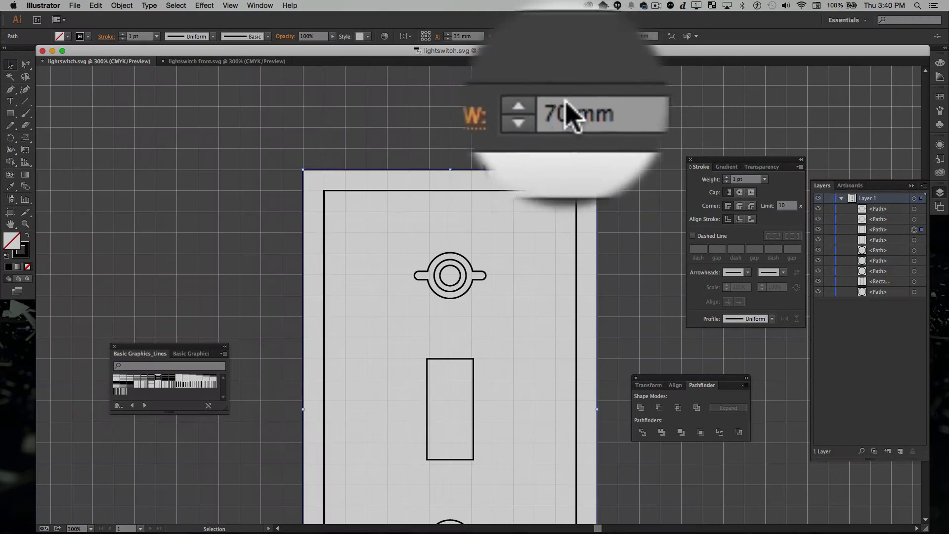
key(ctrl+Right)
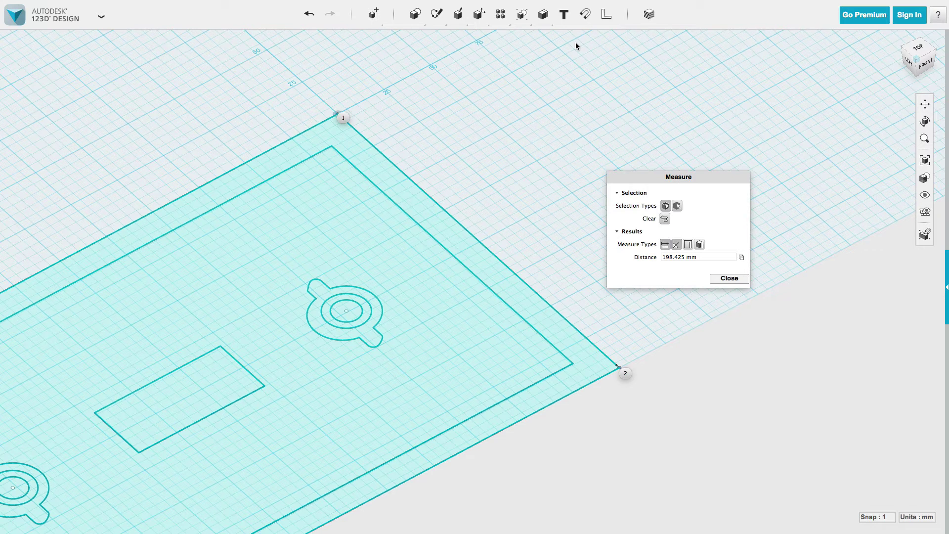
Start a new 123D Design document, discarding the imported design without saving
click(102, 16)
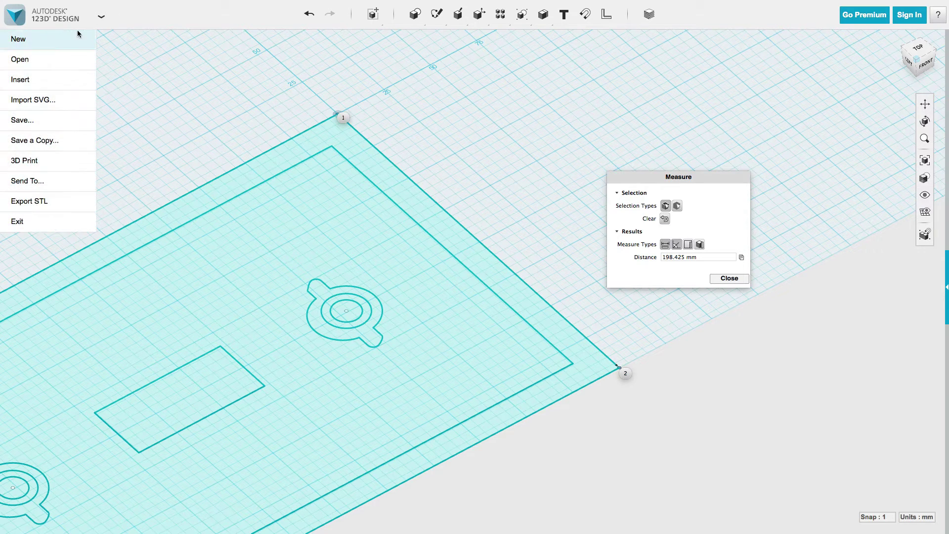
click(41, 39)
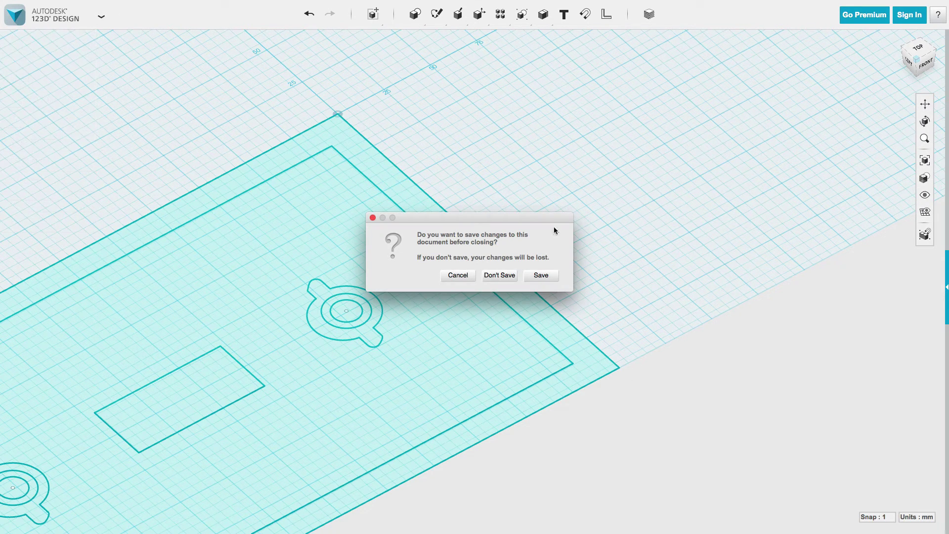
click(501, 275)
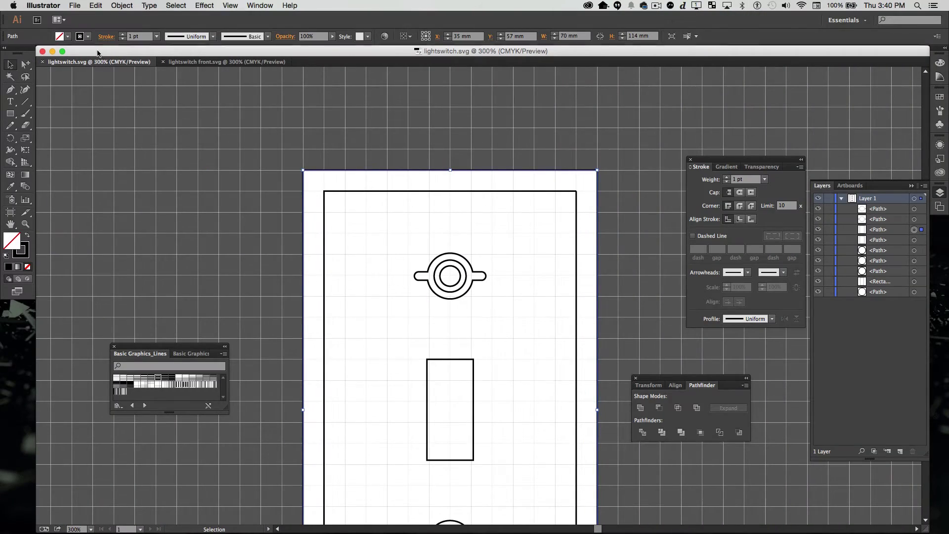
Minimize the Illustrator window to reveal lightswitch.svg on the desktop
drag(96, 53, 125, 133)
click(82, 131)
click(796, 125)
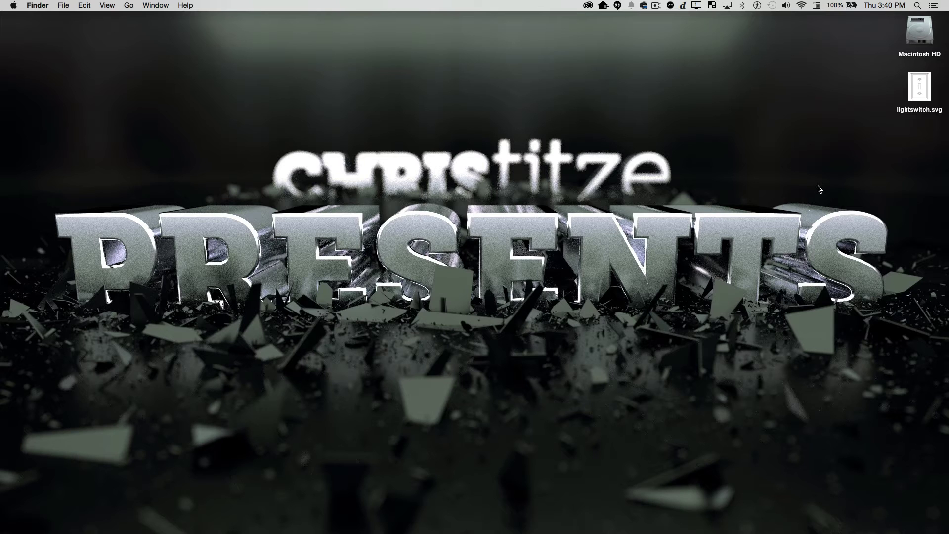
Open lightswitch.svg with TextWrangler.app via Open With > Other…
click(910, 93)
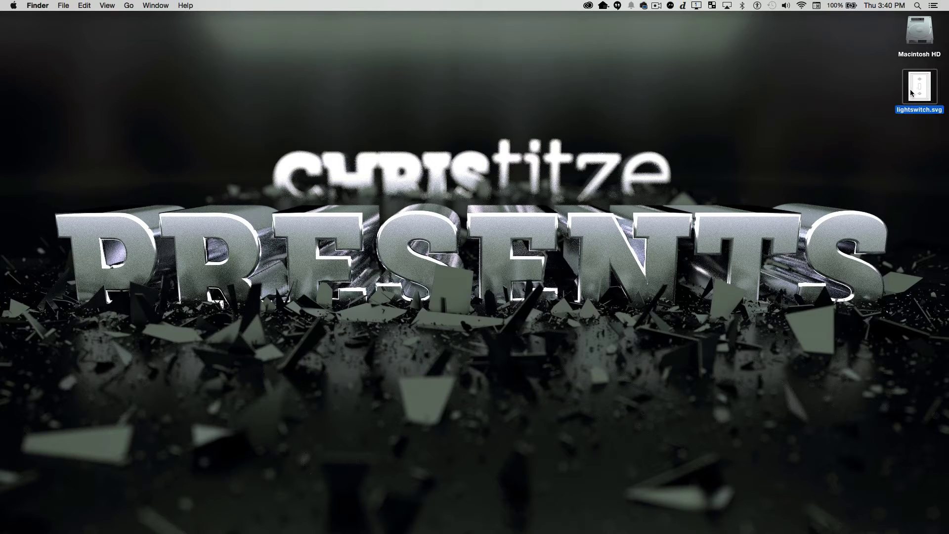
right_click(920, 85)
mouse_move(906, 98)
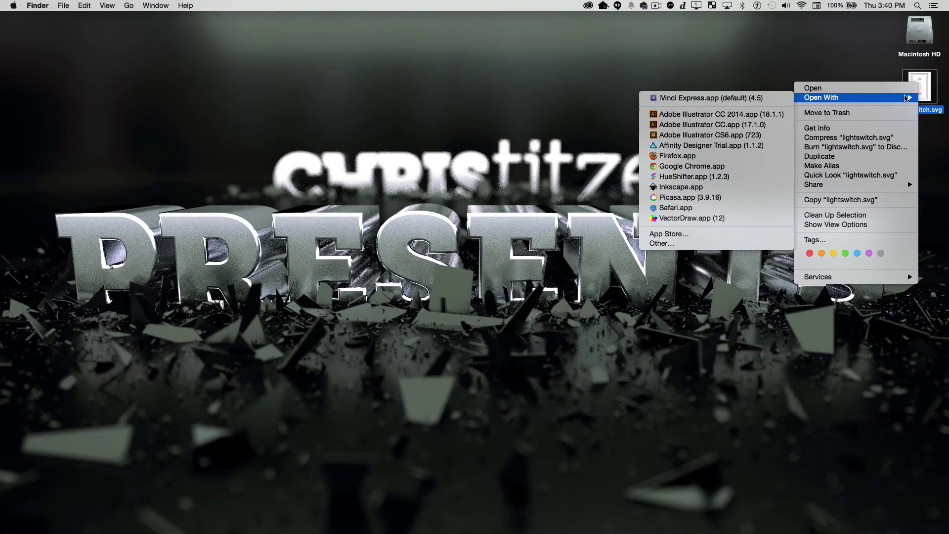
click(920, 77)
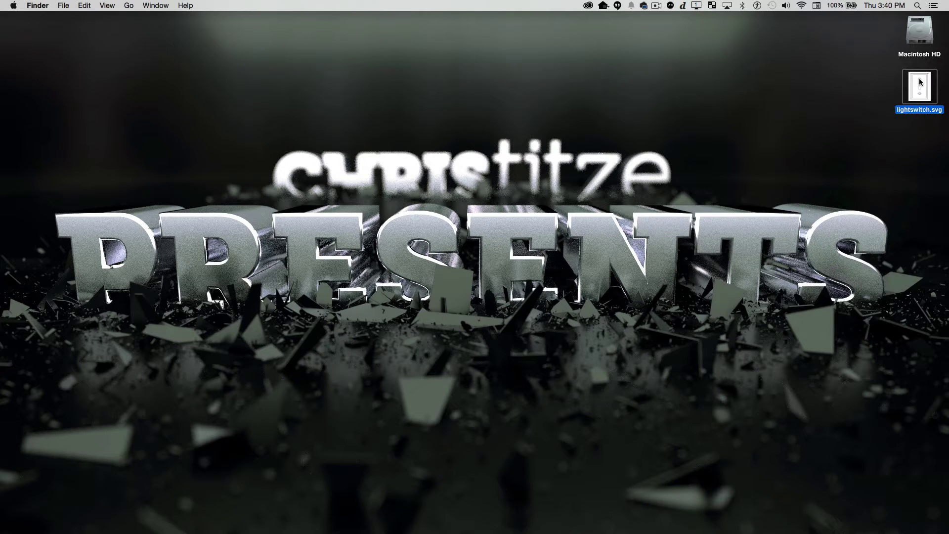
right_click(923, 87)
mouse_move(889, 99)
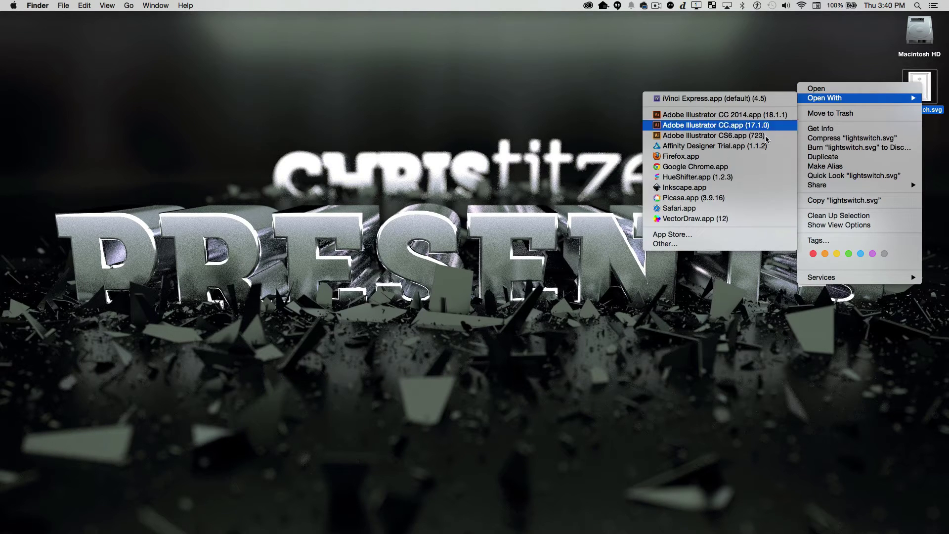
click(711, 244)
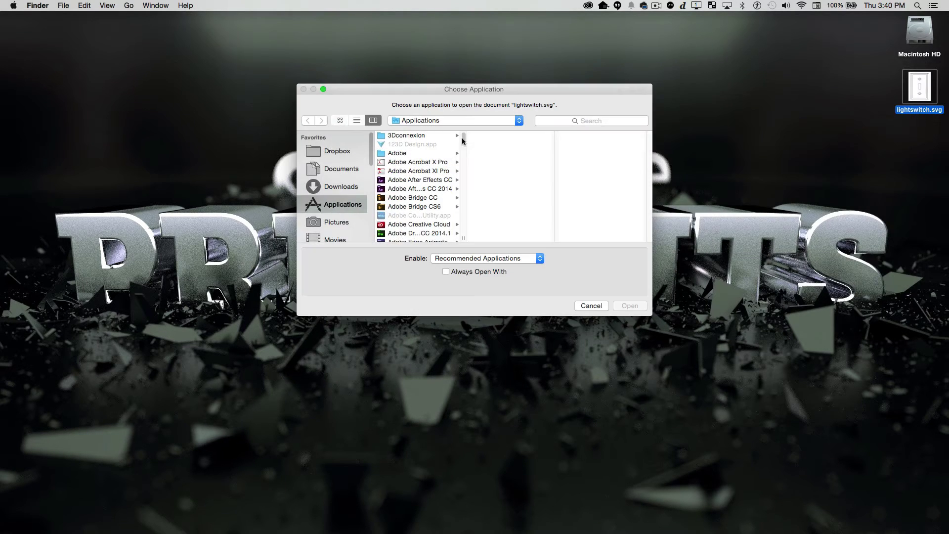
text(textedit)
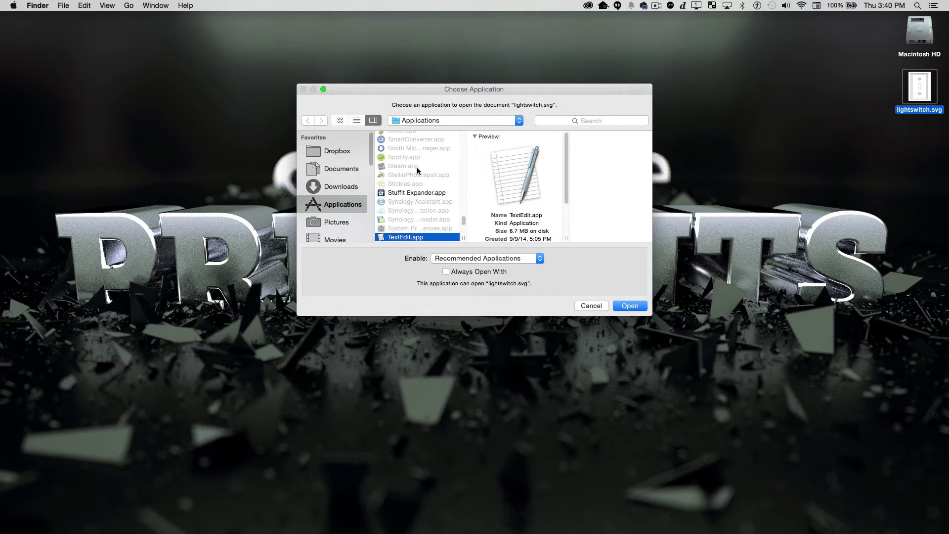
scroll(461, 218, down, 3)
click(447, 190)
click(636, 308)
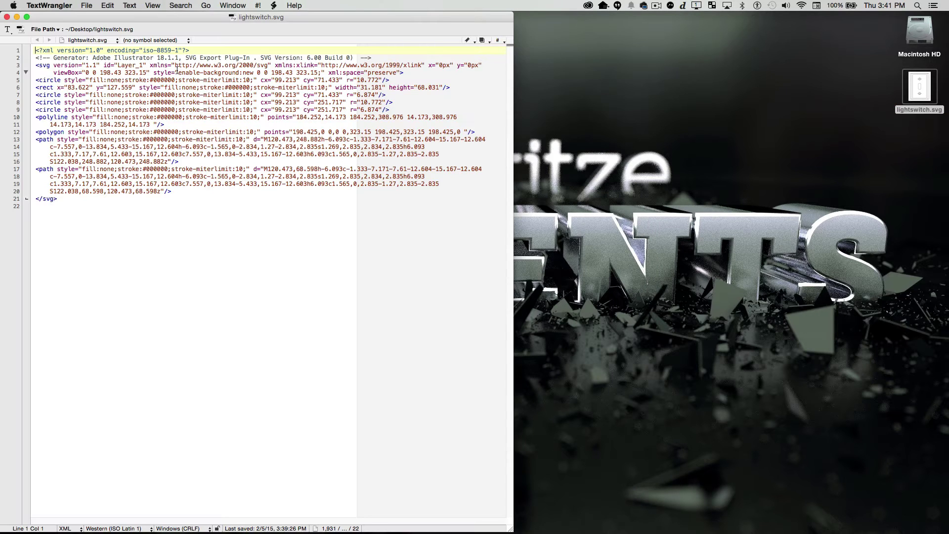
Highlight the 198.43 viewBox width in the SVG code
click(168, 69)
click(118, 60)
drag(91, 72, 124, 72)
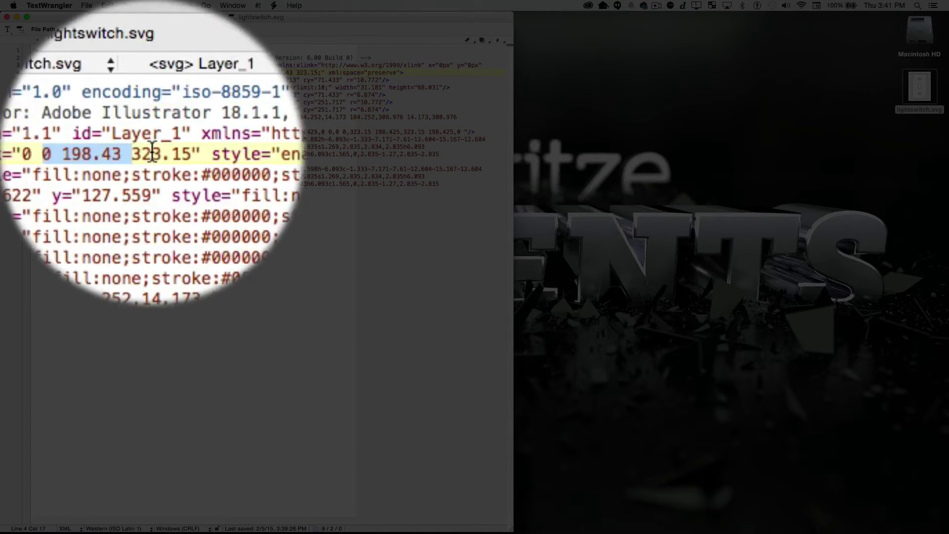
click(98, 72)
drag(100, 73, 114, 72)
click(100, 73)
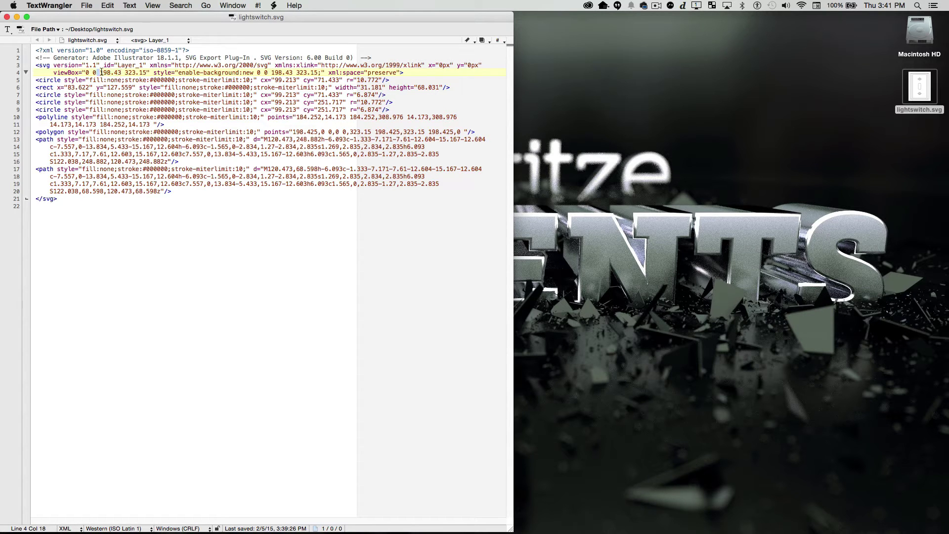
drag(100, 73, 118, 73)
Highlight the 323.15 viewBox height, then close the lightswitch.svg window
click(128, 87)
drag(121, 73, 126, 73)
click(193, 139)
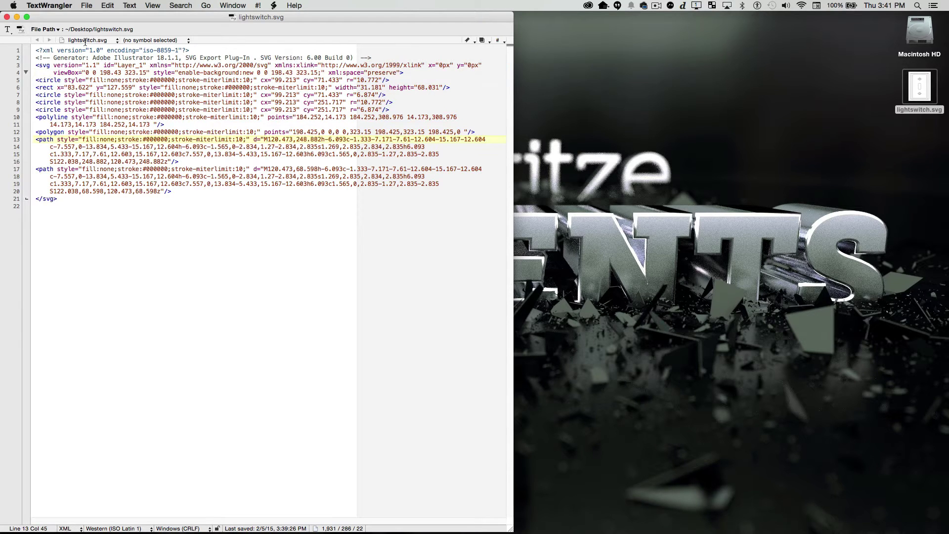
click(7, 18)
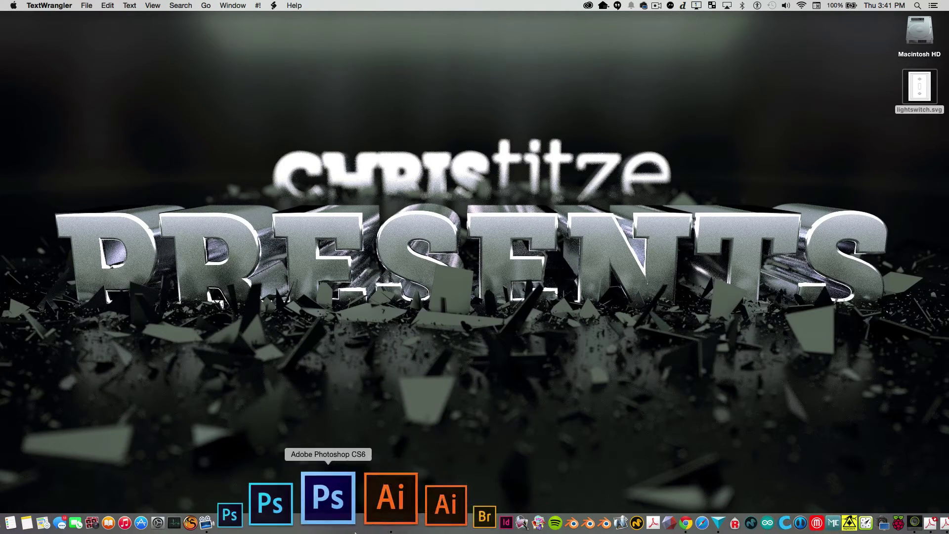
Create a new Illustrator document, Untitled-4, with a 100 mm × 100 mm artboard
click(368, 532)
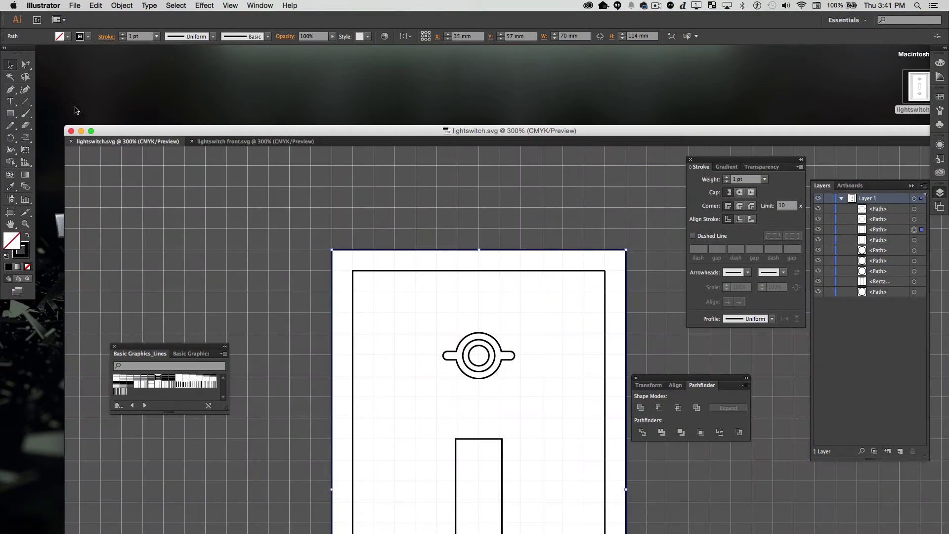
click(91, 132)
click(76, 6)
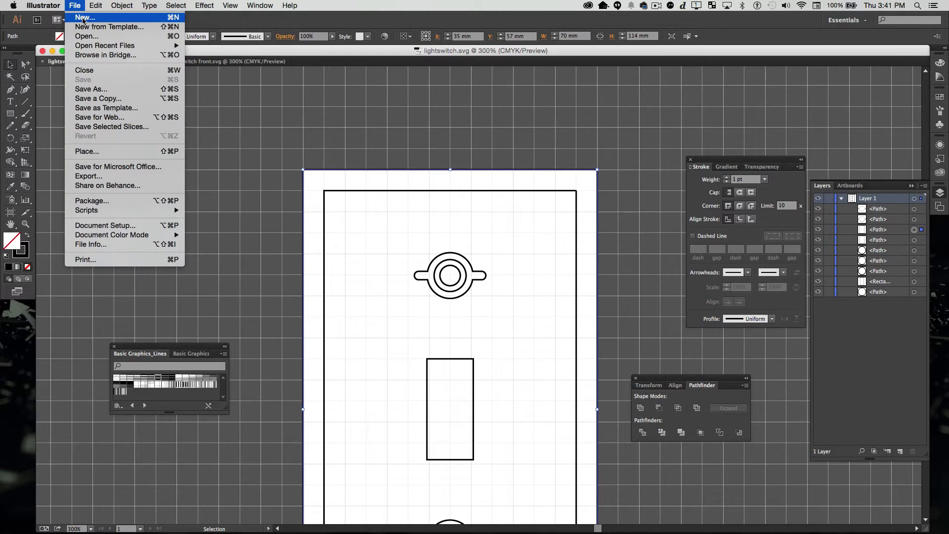
click(82, 15)
key(Tab)
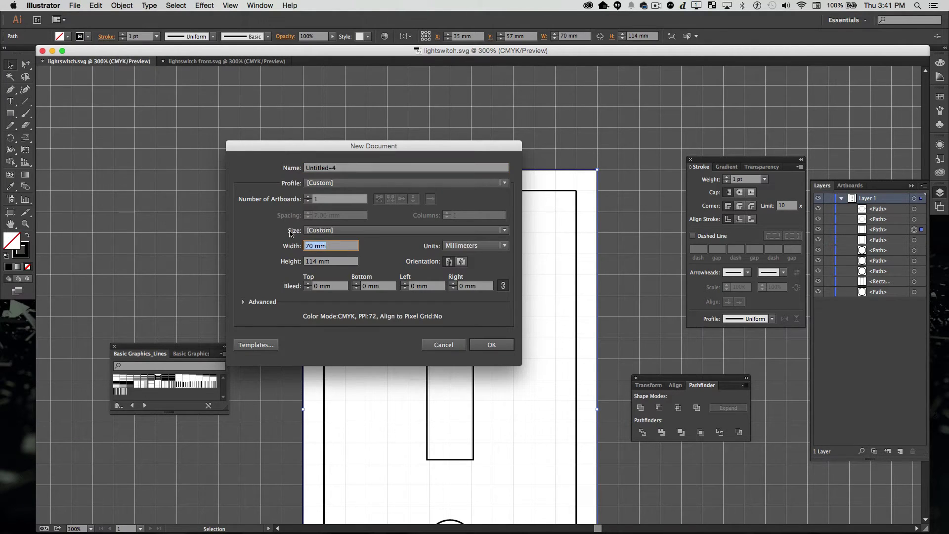
text(1)
key(Tab)
text(100)
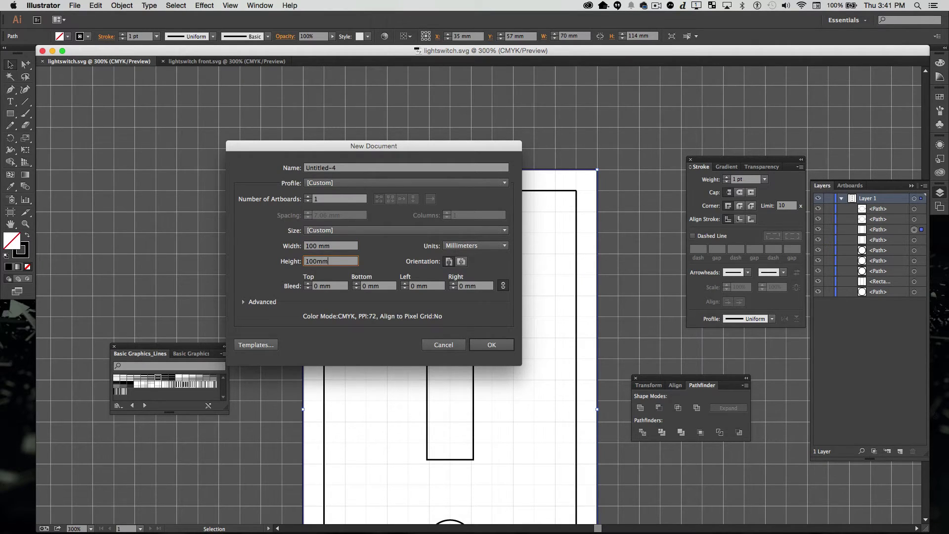
key(Return)
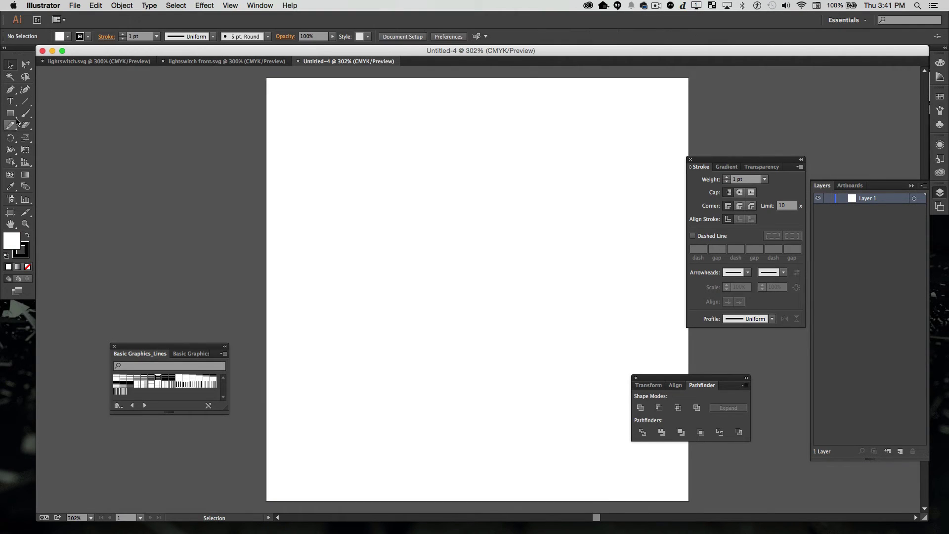
Draw a rectangle over the artboard and set it to X 50, Y 50, W 100, H 100 mm
click(10, 113)
drag(267, 79, 690, 501)
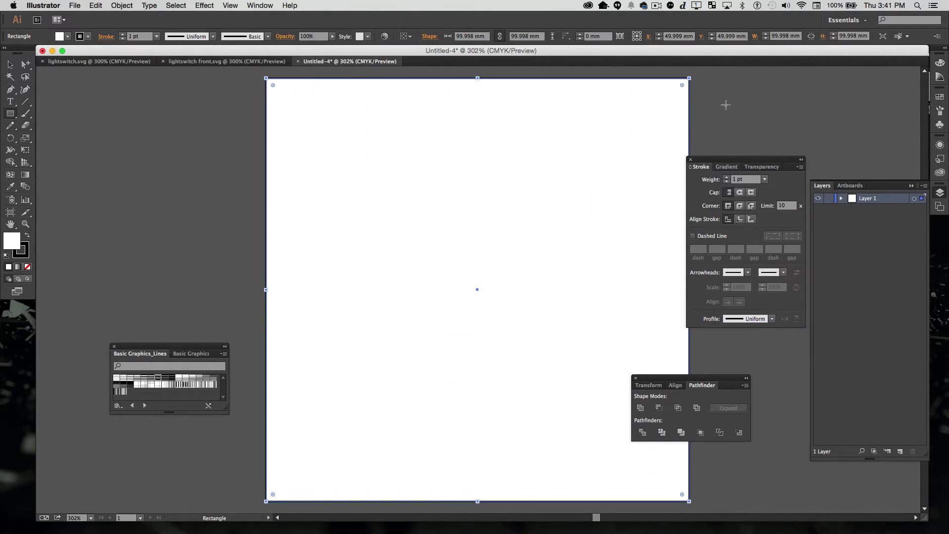
click(674, 37)
text(50)
key(Tab)
text(50)
key(Tab)
text(100)
key(Tab)
text(100)
key(Return)
Save the document in SVG format as square.svg with default export settings
click(72, 5)
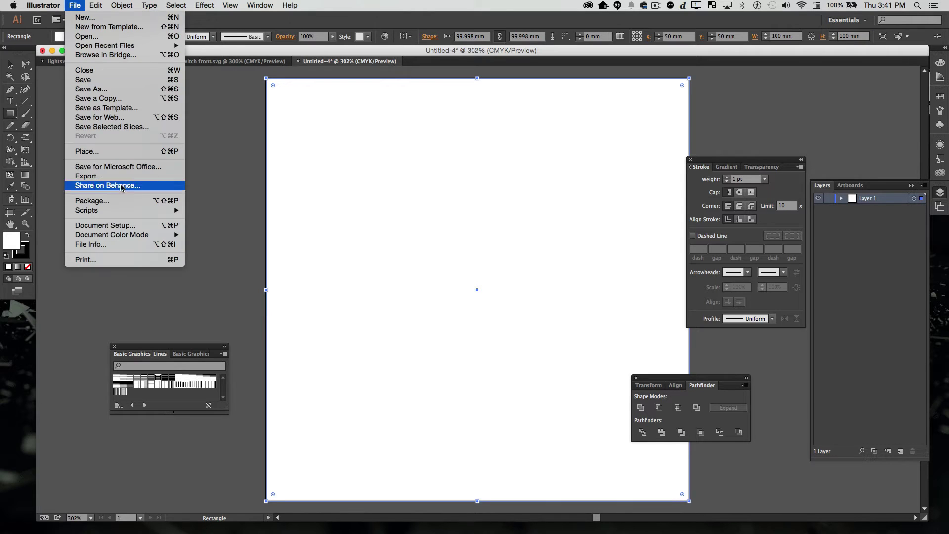
click(150, 81)
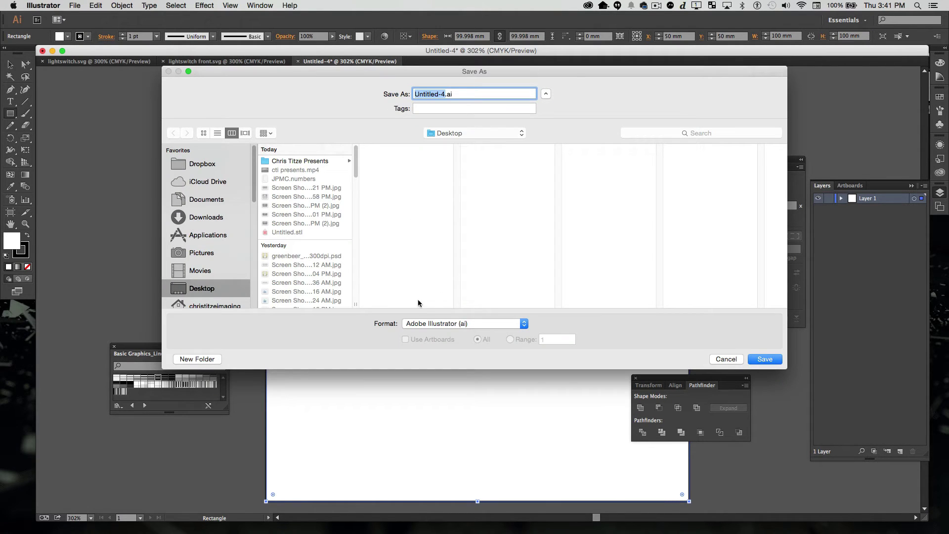
text(square)
click(489, 323)
click(480, 370)
click(763, 360)
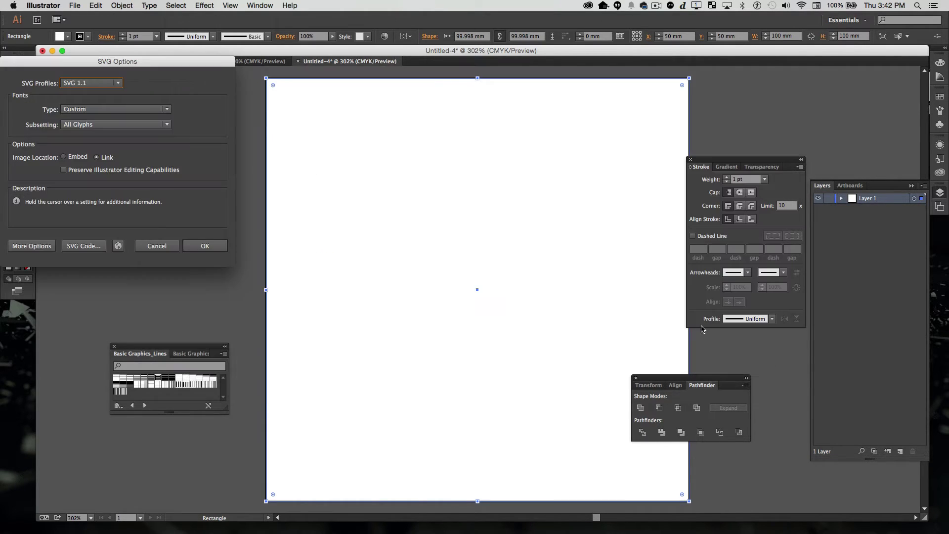
click(205, 247)
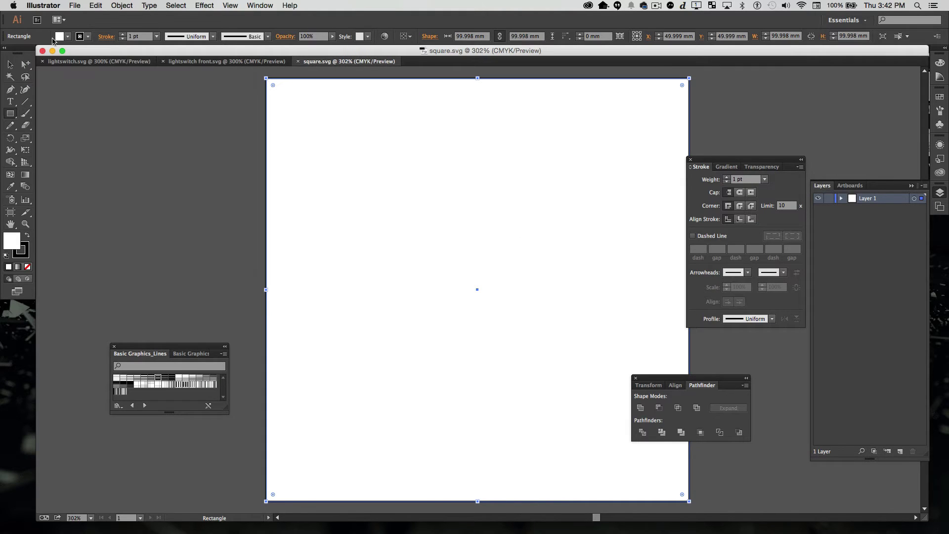
Minimize Illustrator and select square.svg on the desktop
click(52, 51)
click(912, 156)
click(917, 153)
Open square.svg in TextWrangler, highlight its 283.46 × 283.46 viewBox values, then show Dashboard
mouse_move(917, 152)
mouse_down()
mouse_move(739, 492)
mouse_move(766, 519)
mouse_move(719, 519)
mouse_move(859, 191)
mouse_move(909, 155)
mouse_up()
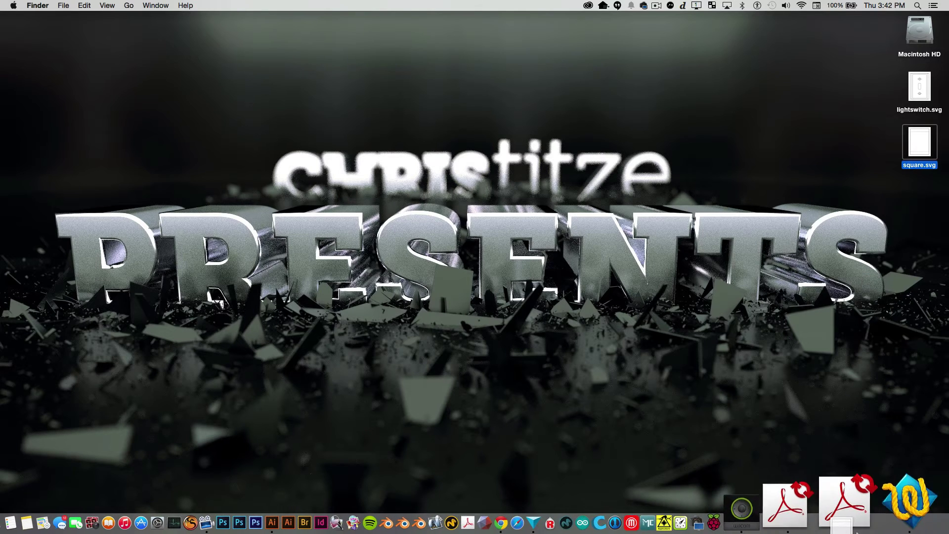
drag(858, 530, 868, 514)
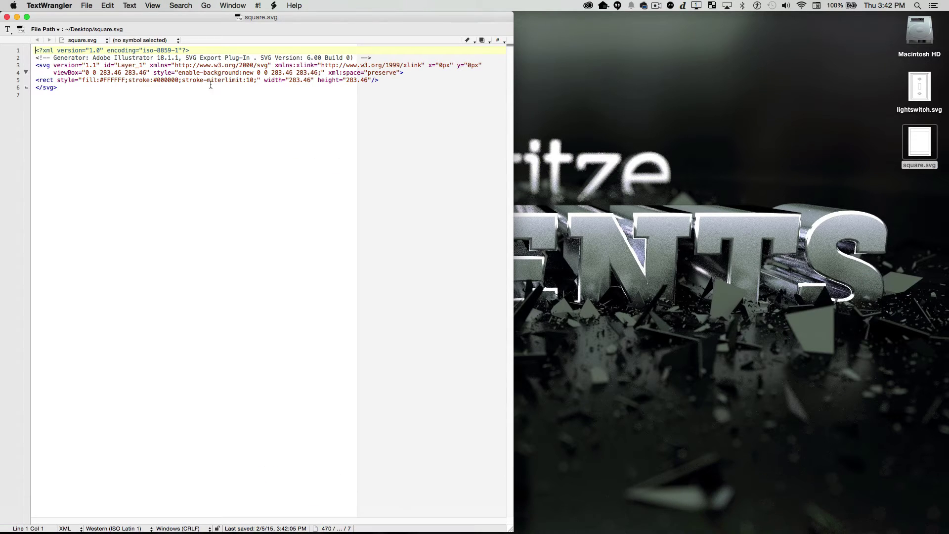
drag(271, 73, 290, 73)
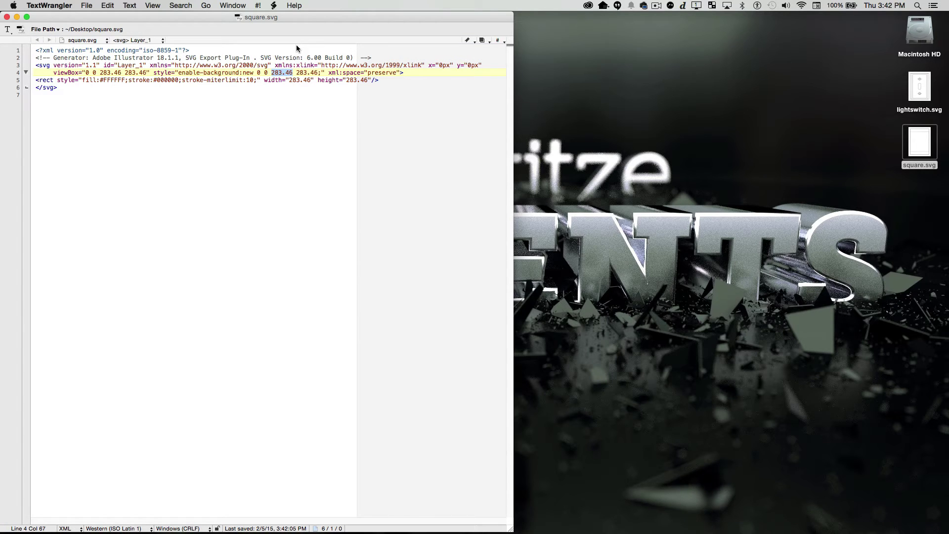
drag(271, 72, 289, 73)
click(291, 75)
drag(271, 73, 290, 74)
drag(271, 72, 293, 78)
key(F12)
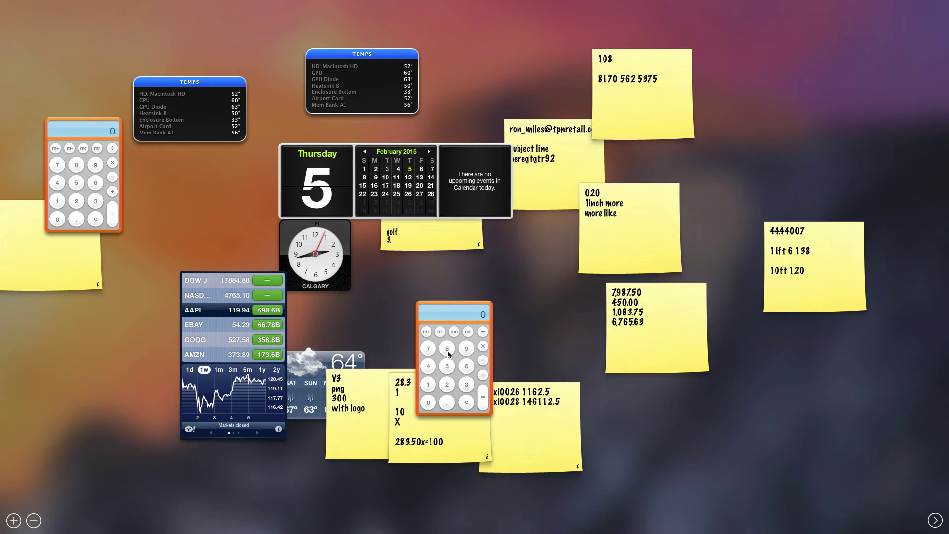
Calculate 100 ÷ 283.46 = 0.35278346 on the Calculator widget and reposition it
text(100)
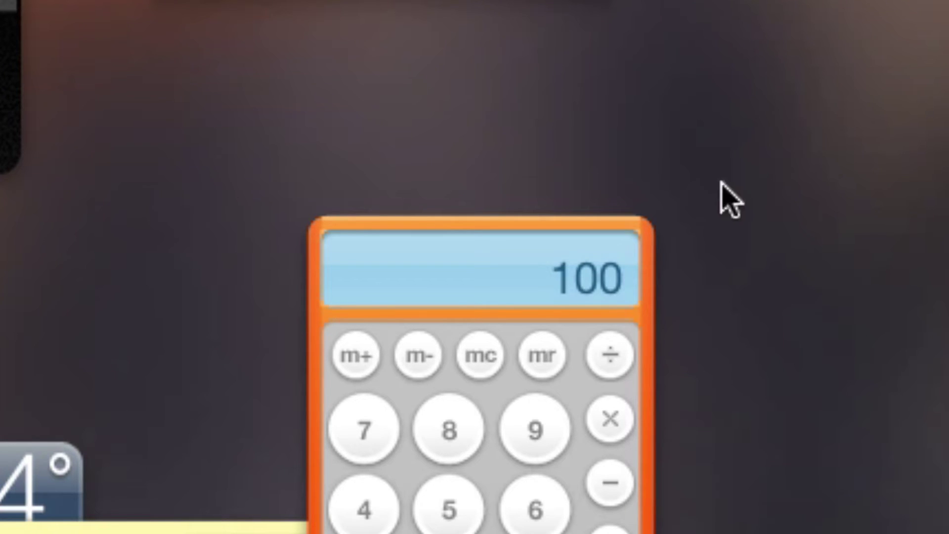
click(611, 357)
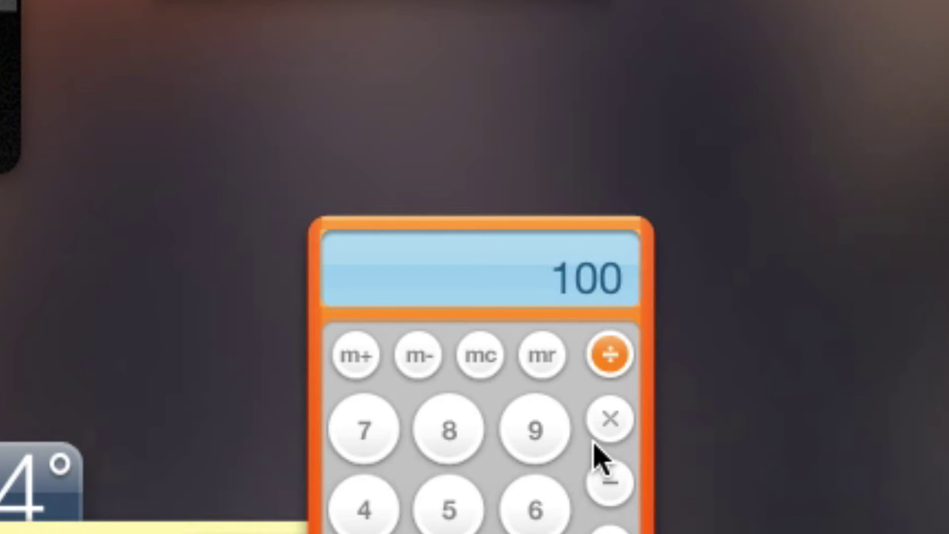
text(283.46)
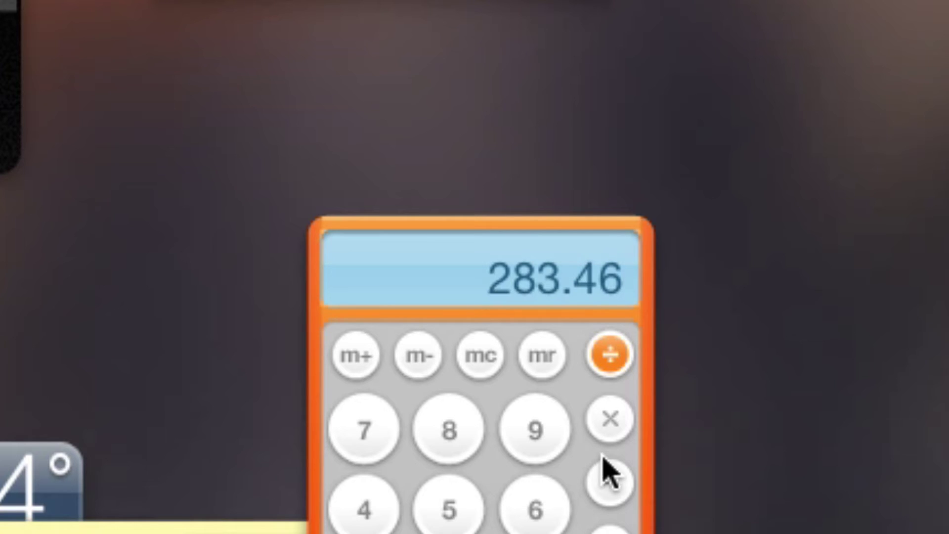
key(Return)
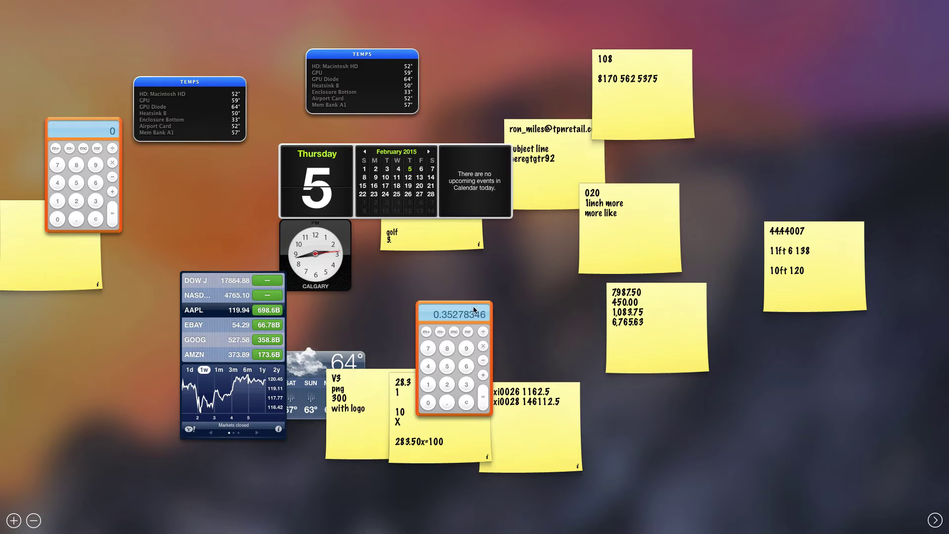
drag(471, 309, 494, 271)
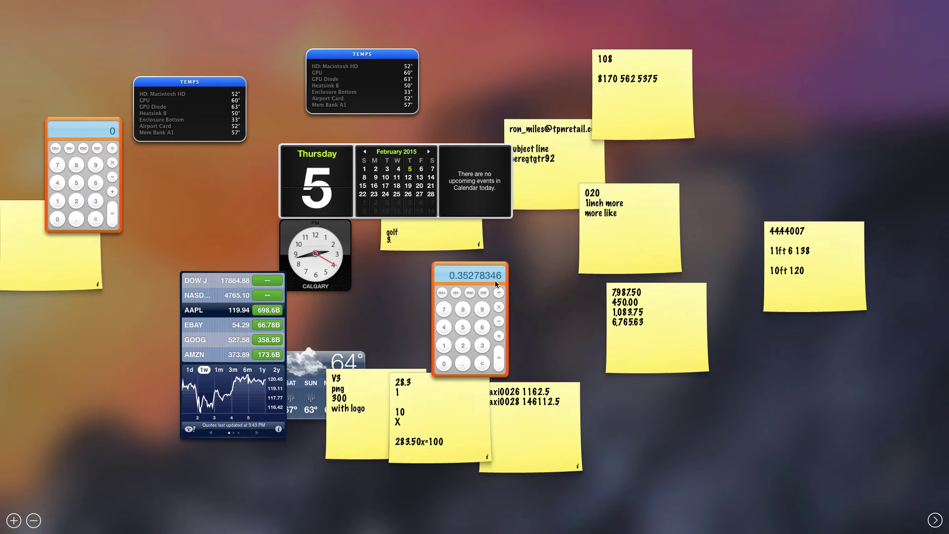
drag(454, 276, 478, 288)
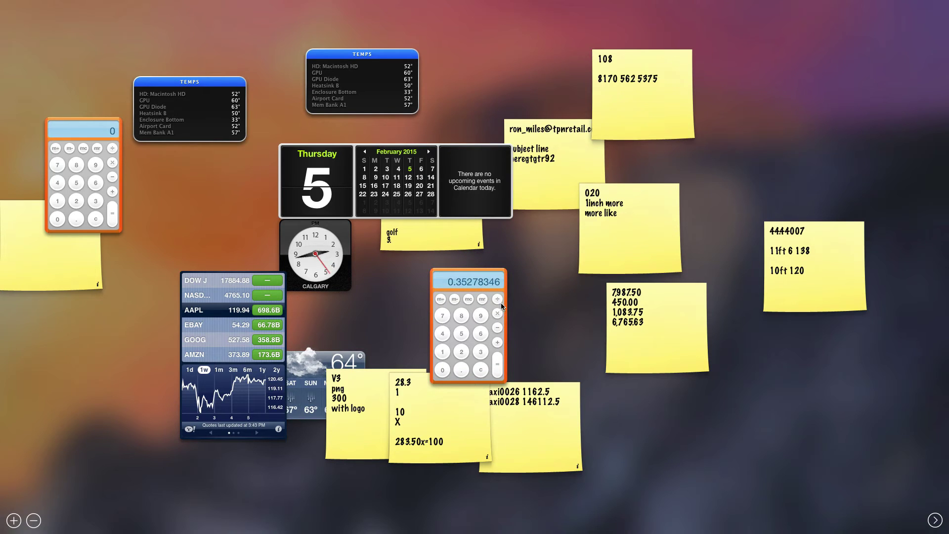
In the lightswitch.svg document, fit the artboard to the window and select all the light-switch artwork
click(494, 252)
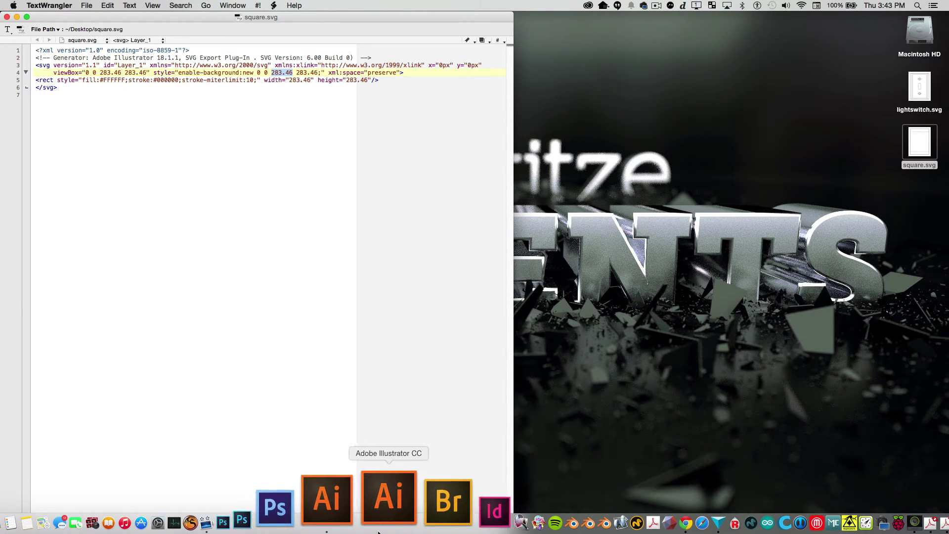
click(393, 519)
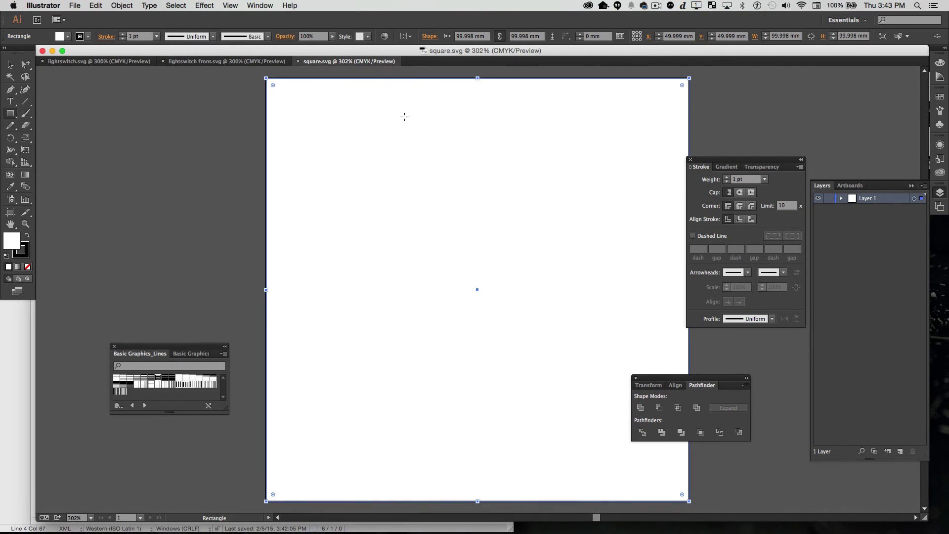
click(97, 61)
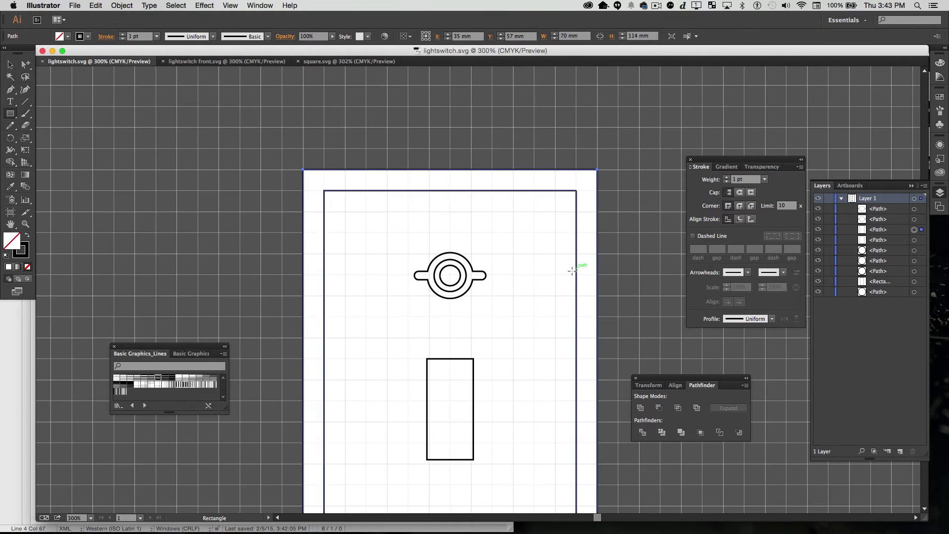
key(super+minus)
key(super+minus)
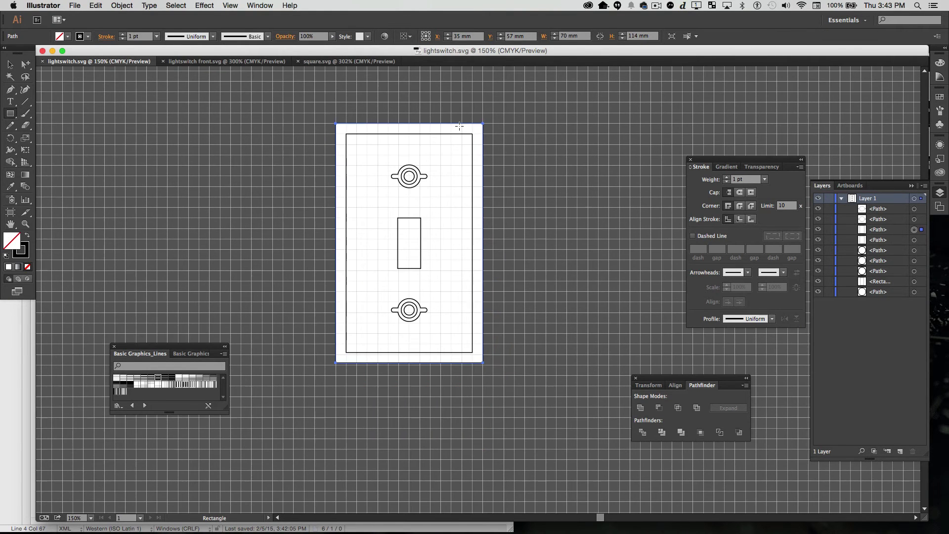
key(super+0)
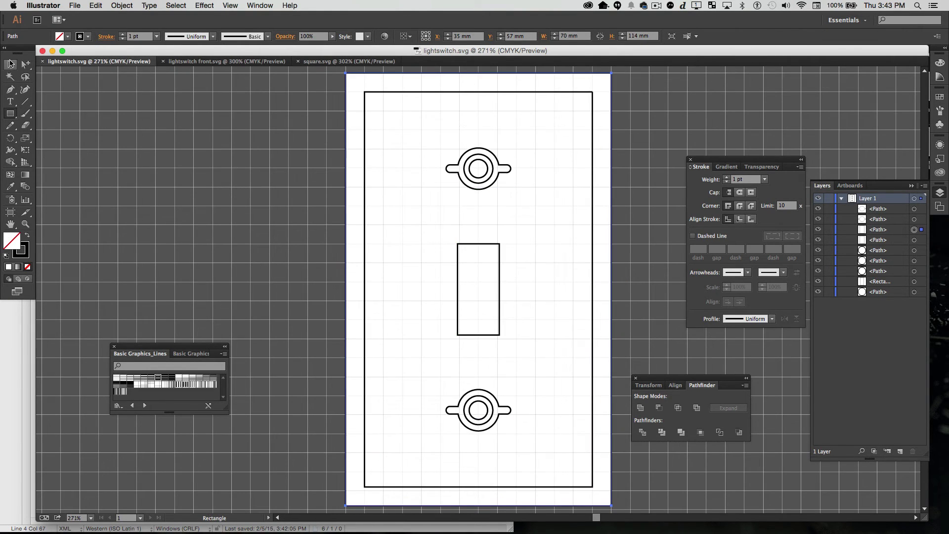
click(10, 64)
drag(333, 71, 630, 508)
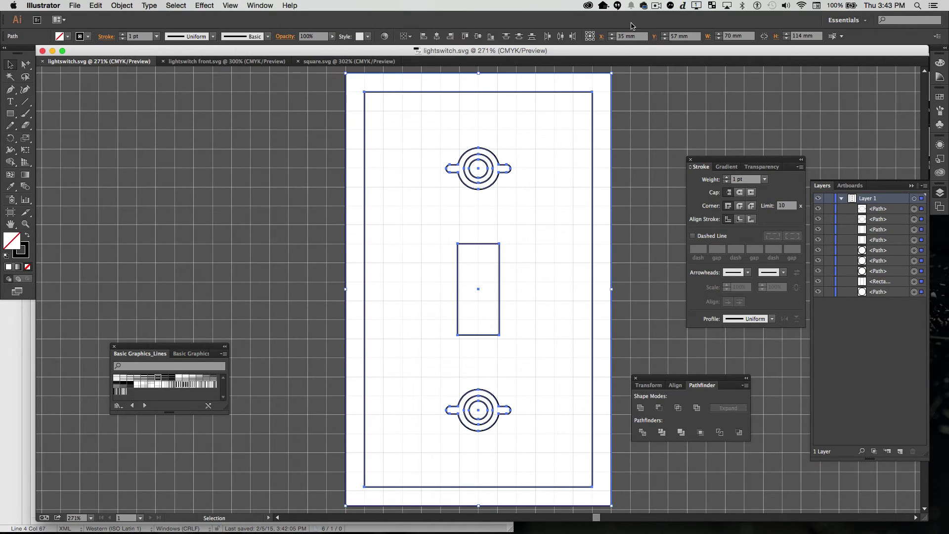
With width and height linked, multiply the width by 0.35278346, giving 24.695 × 40.217 mm
click(765, 37)
click(749, 36)
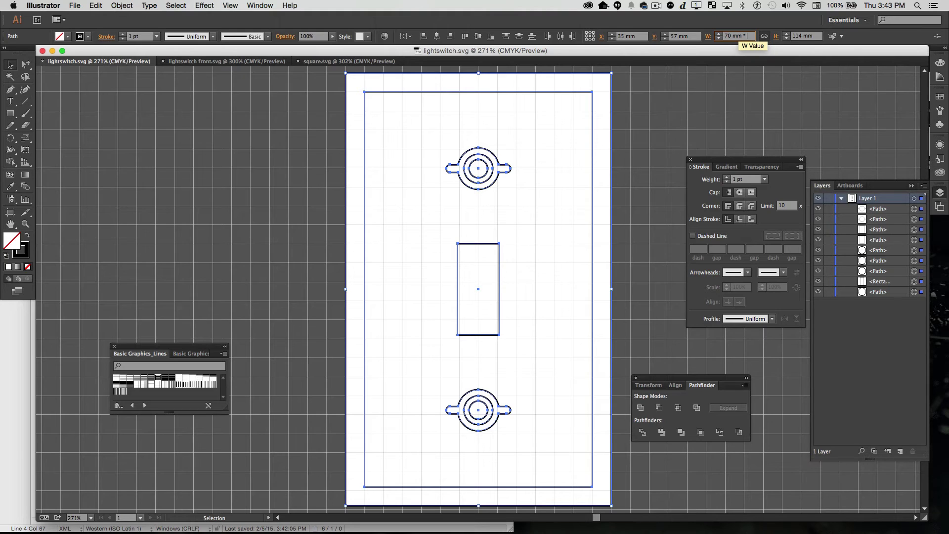
key(BackSpace)
key(BackSpace)
text(*)
key(super+v)
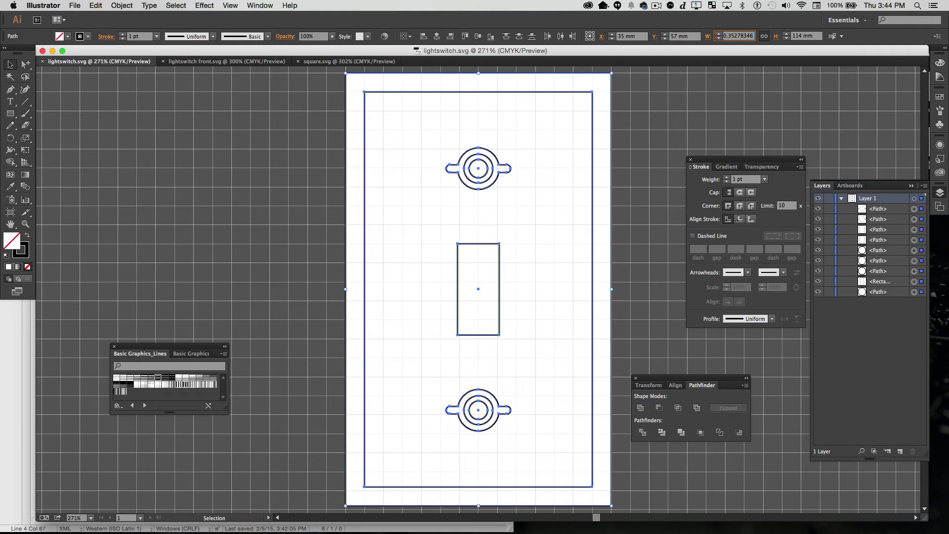
key(Return)
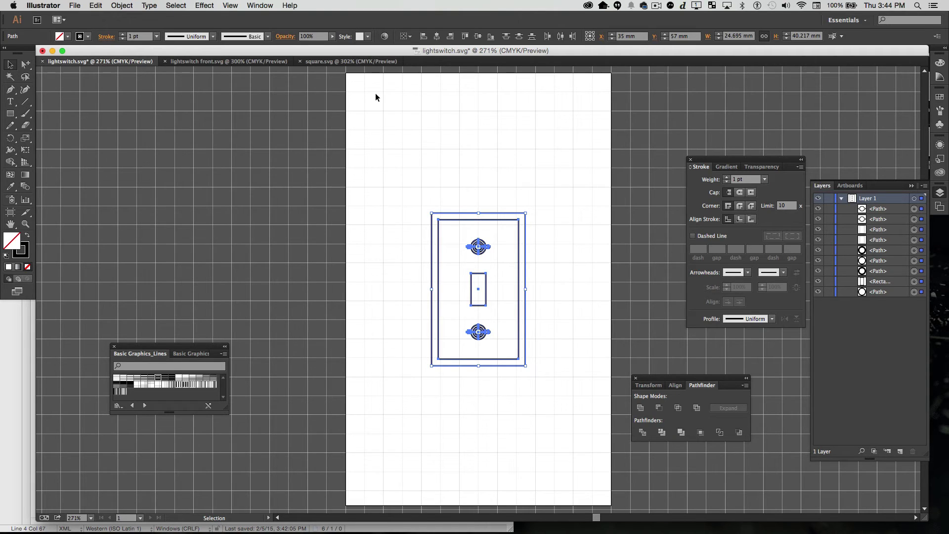
Move the artwork to the artboard's top-left corner and save it over lightswitch.svg
drag(438, 212, 354, 76)
click(307, 163)
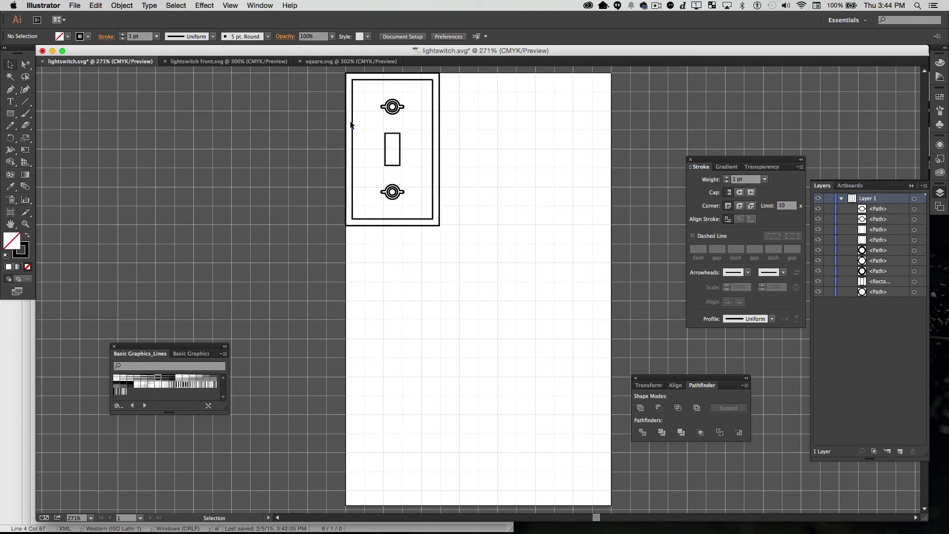
click(75, 5)
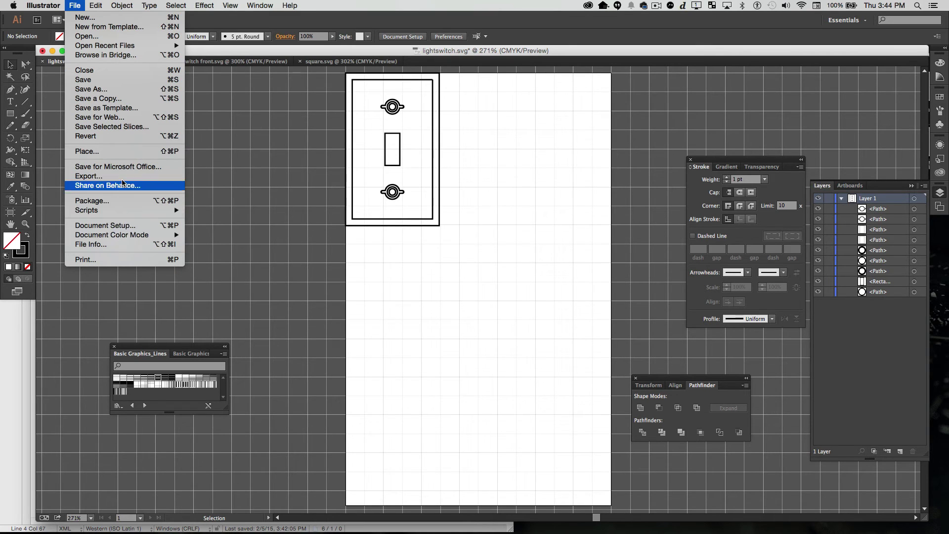
click(125, 91)
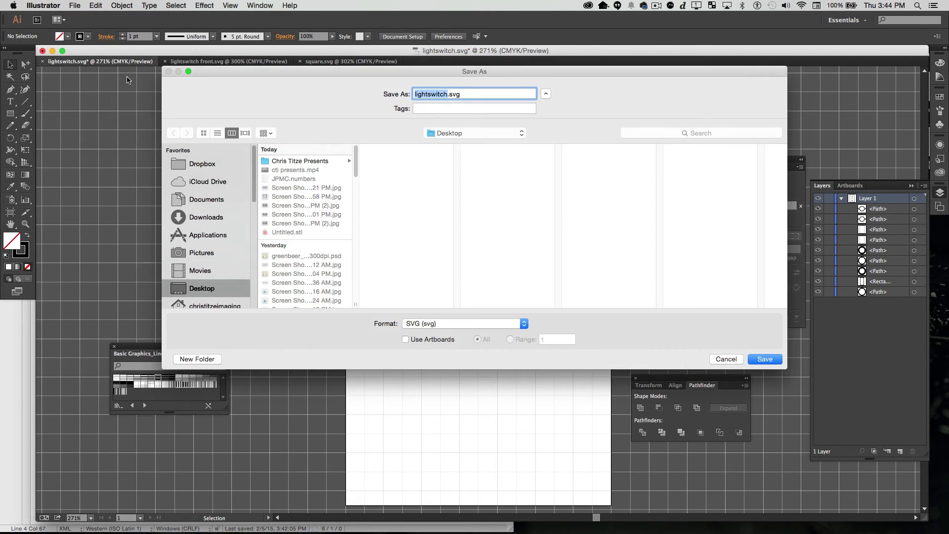
click(754, 358)
click(550, 135)
click(194, 244)
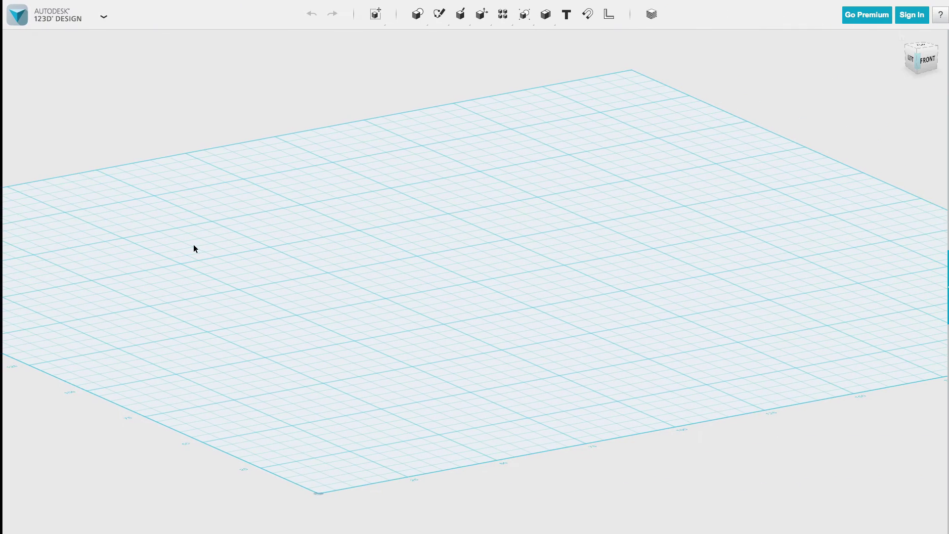
Import lightswitch.svg into 123D Design as a sketch
click(103, 17)
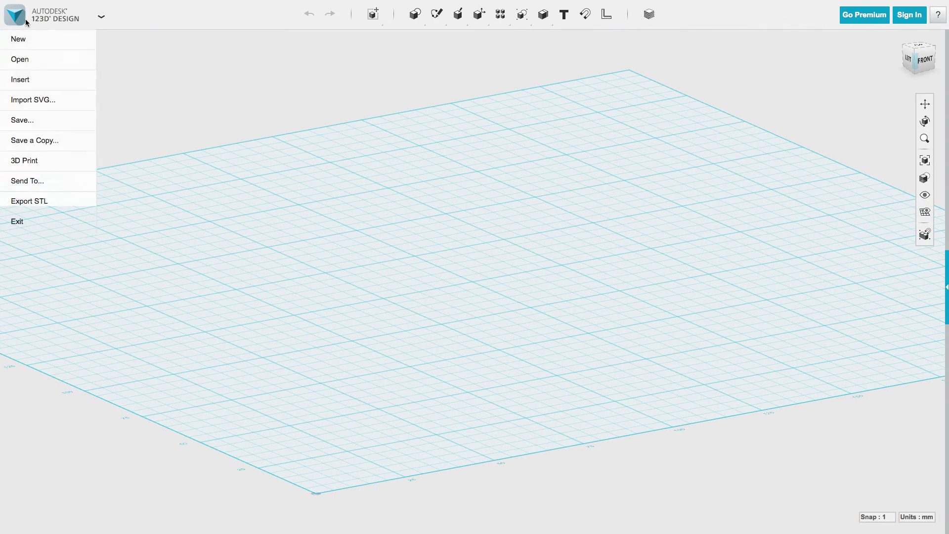
click(43, 85)
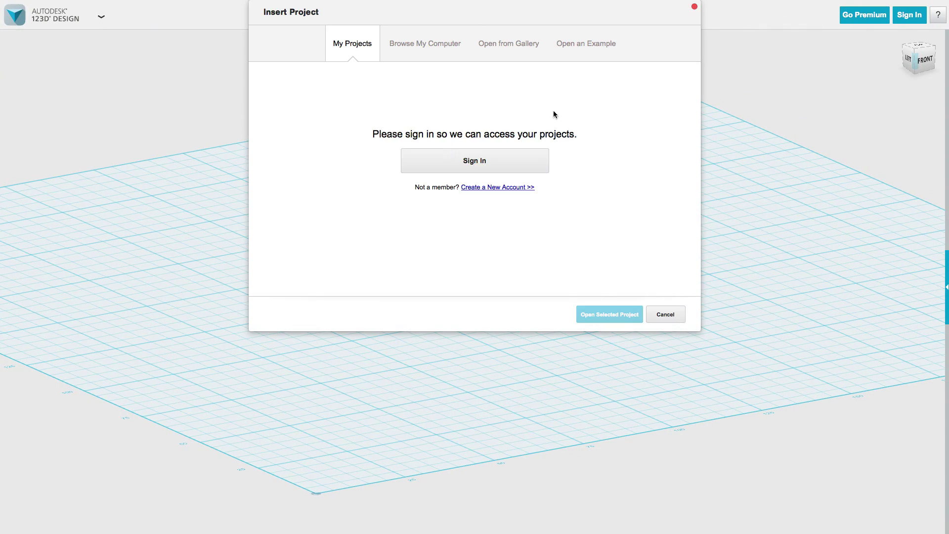
click(682, 319)
click(102, 16)
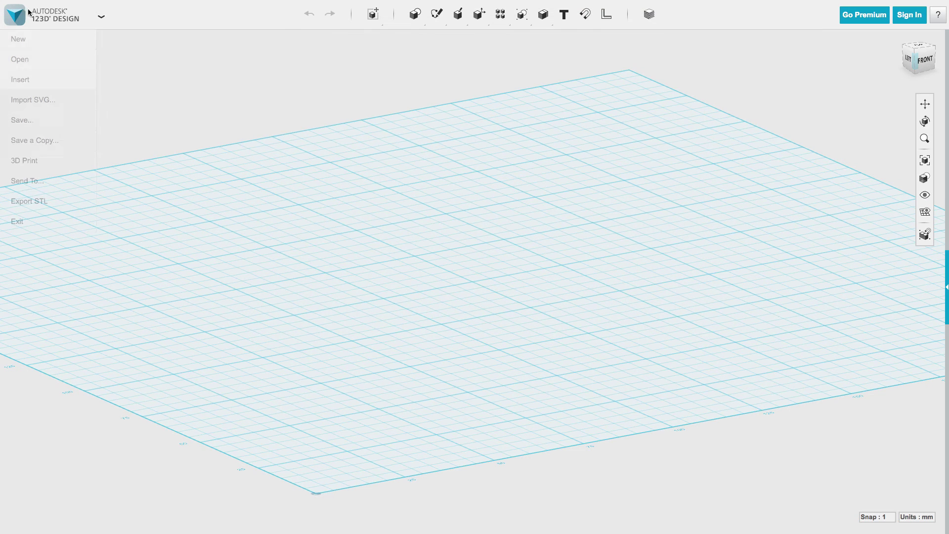
mouse_move(33, 100)
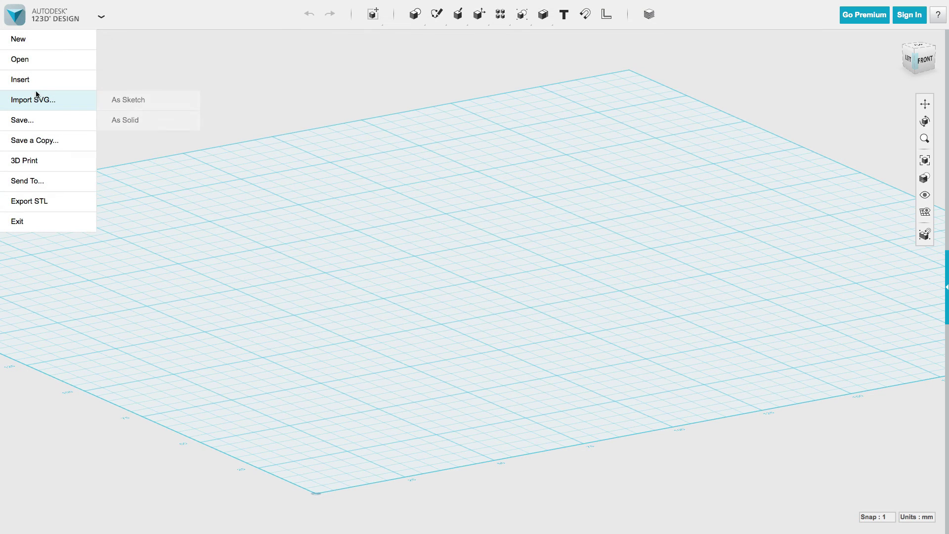
click(144, 100)
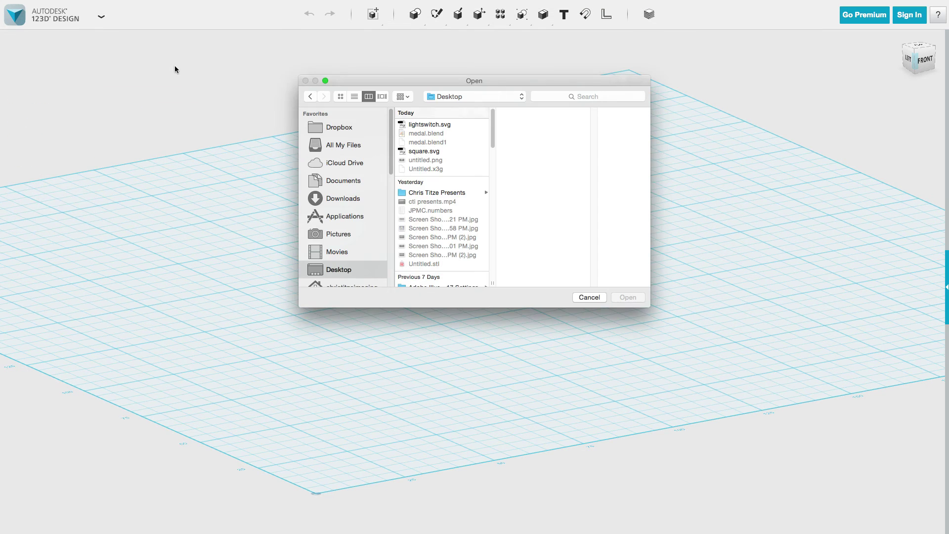
click(473, 126)
click(637, 298)
Deselect the imported sketch and orbit and zoom toward the plate
click(610, 372)
middle_drag(784, 195, 513, 179)
mouse_move(638, 268)
right_down()
mouse_move(646, 246)
mouse_move(612, 426)
mouse_move(604, 402)
right_up()
middle_drag(605, 402, 594, 401)
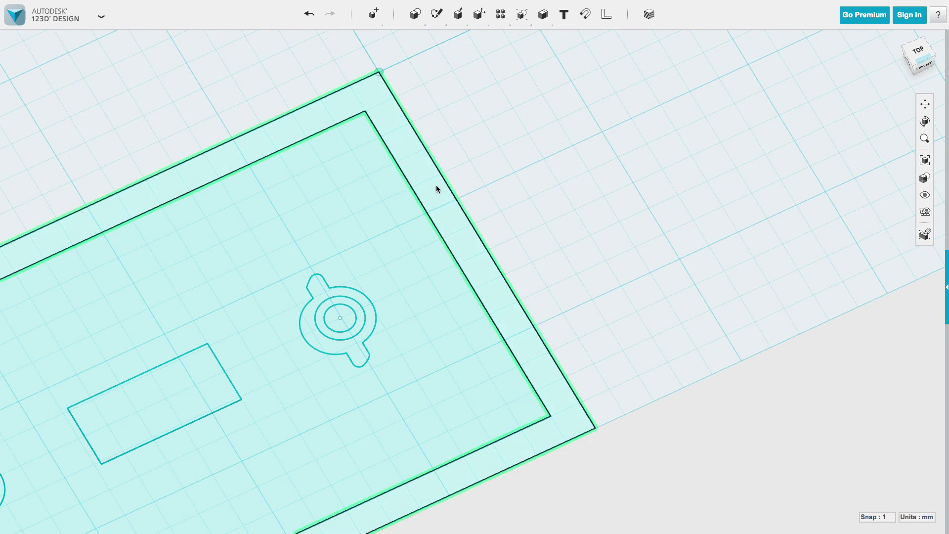
Show the plate from the Top view, rotated 90° so it stands upright
click(357, 82)
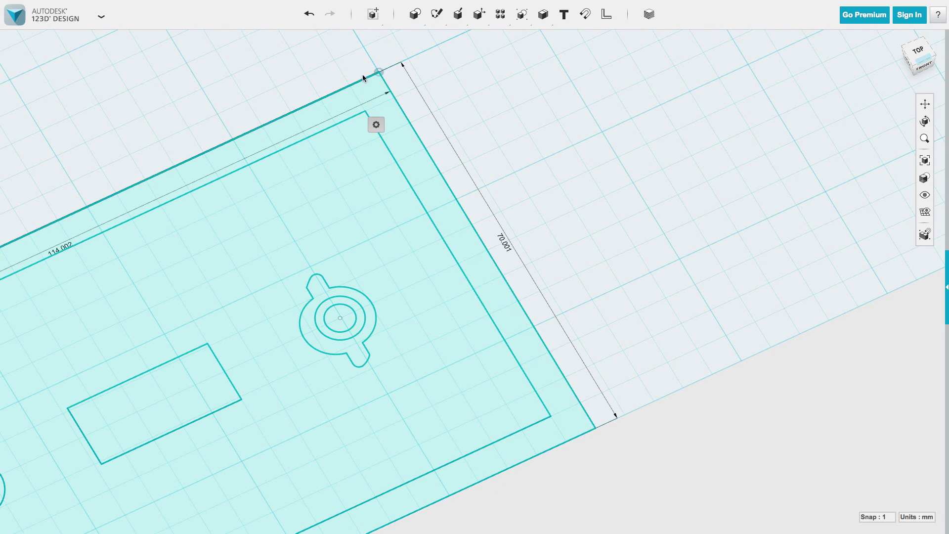
right_drag(504, 309, 425, 278)
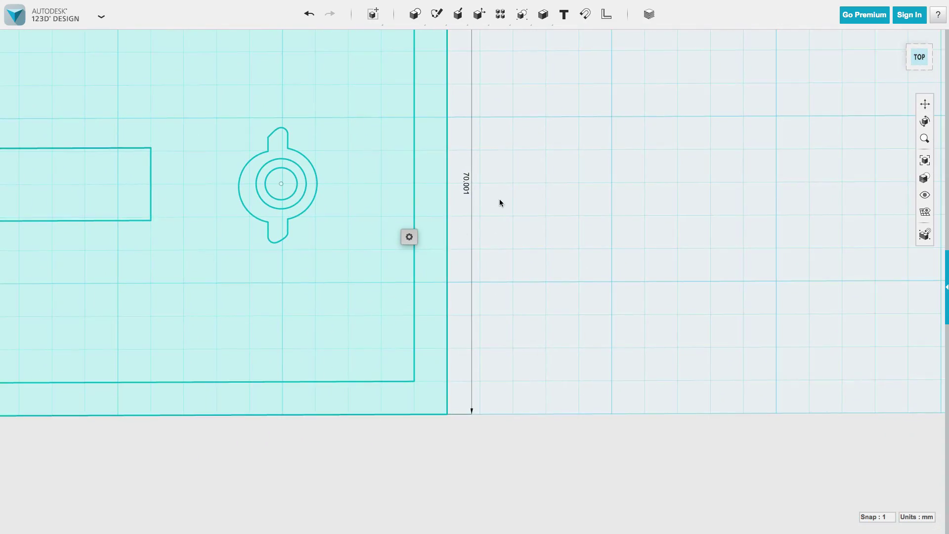
middle_drag(500, 202, 477, 265)
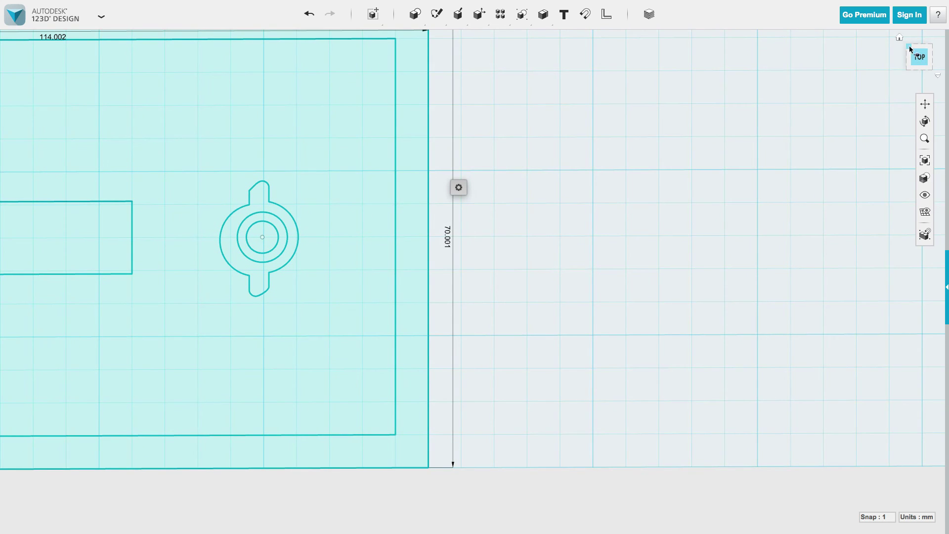
click(911, 52)
click(937, 15)
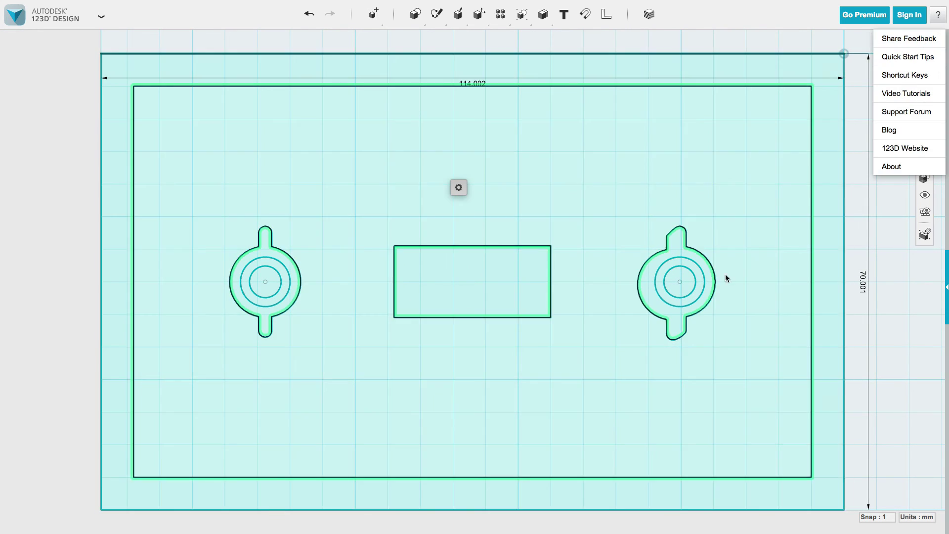
click(853, 192)
click(935, 39)
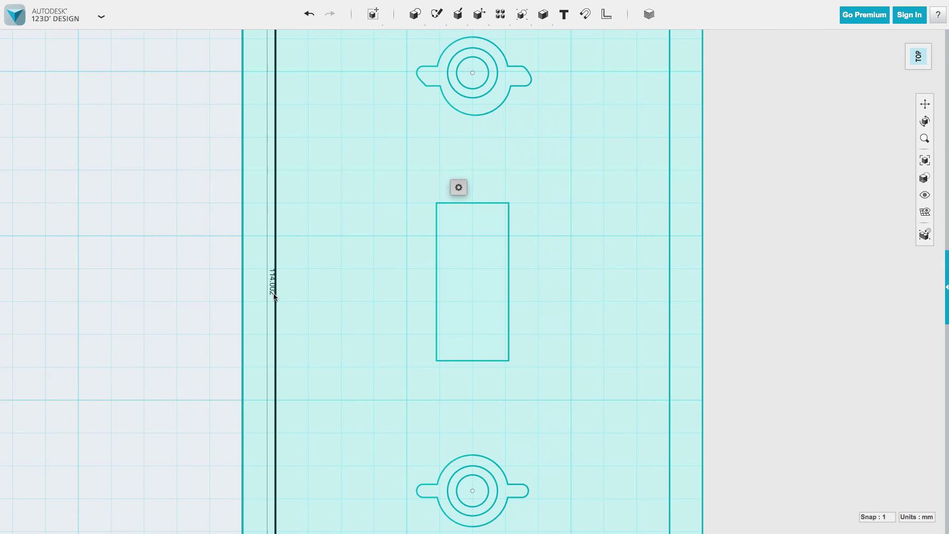
Select the plate's top edge to check its 70.001 × 114.002 mm dimensions
middle_drag(263, 297, 363, 246)
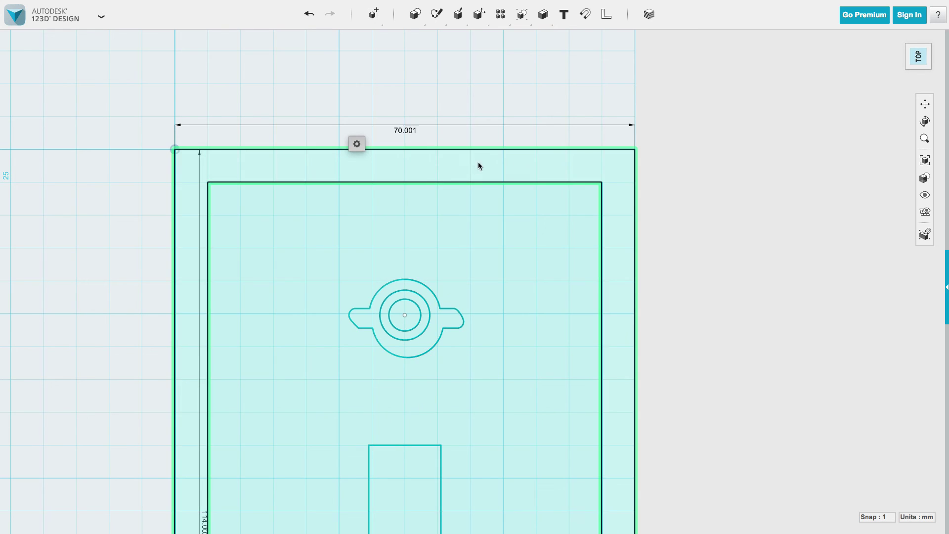
click(475, 95)
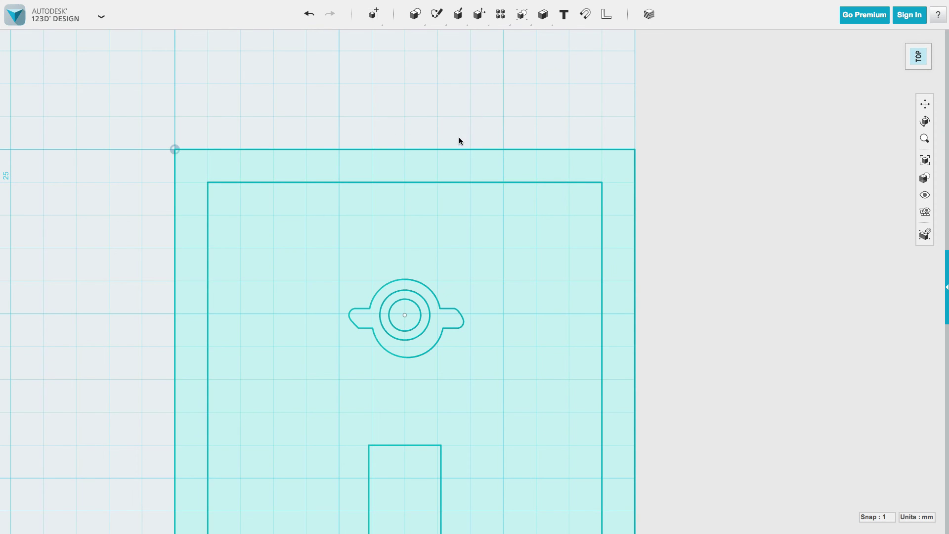
click(428, 147)
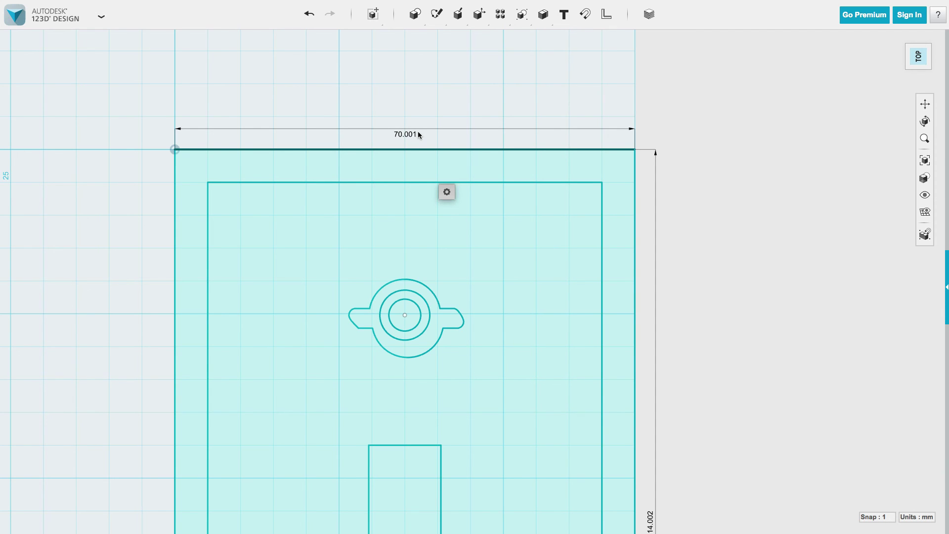
Select the entire light-switch sketch with Ctrl+A and orbit to an oblique side view
click(656, 194)
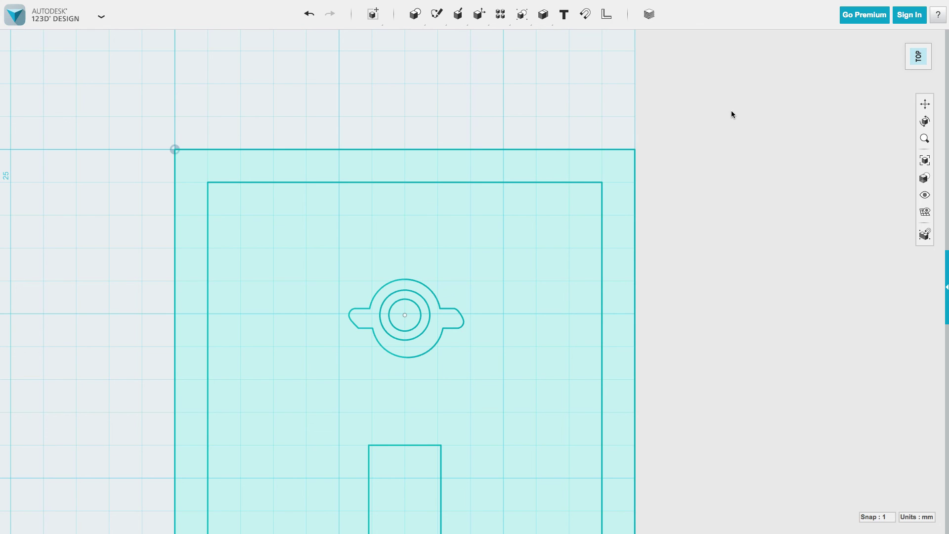
key(ctrl+a)
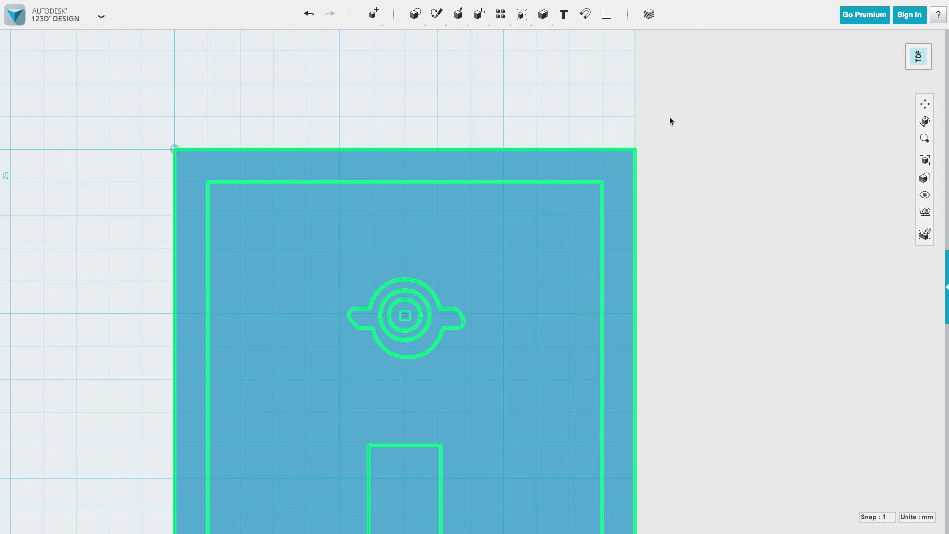
mouse_move(588, 201)
right_down()
mouse_move(523, 170)
mouse_move(471, 242)
mouse_move(430, 192)
mouse_move(457, 180)
right_up()
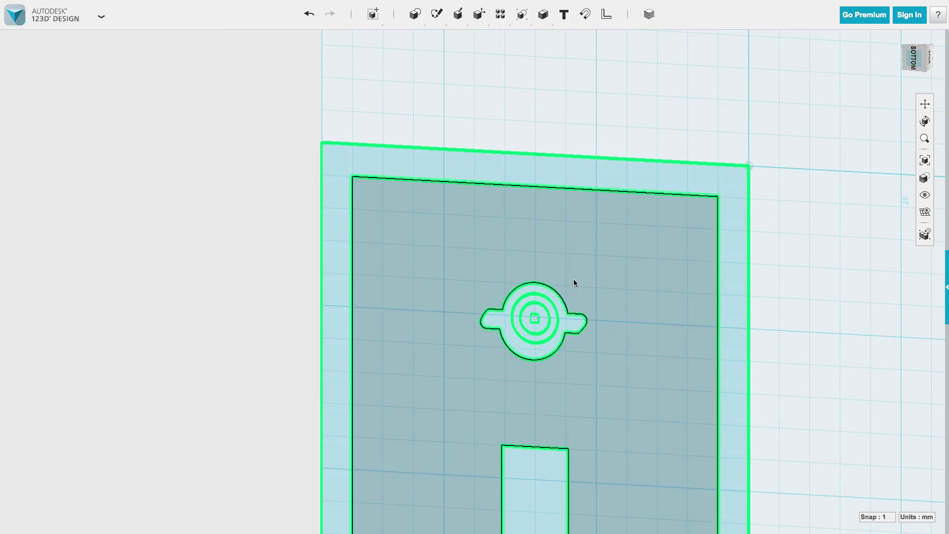
right_drag(614, 254, 716, 366)
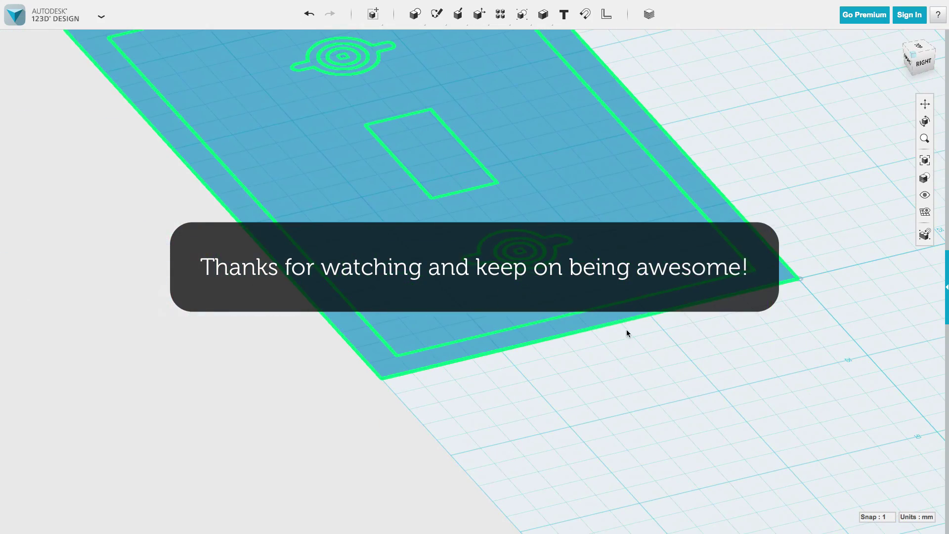